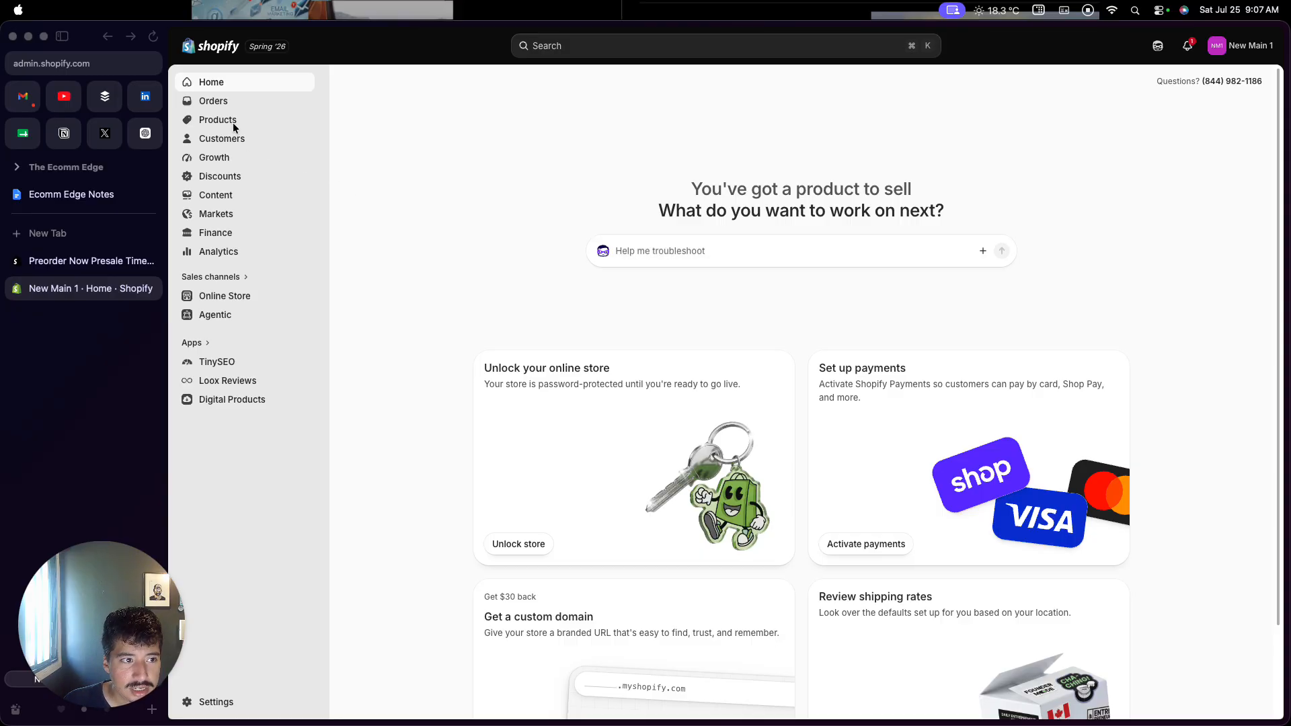
# Look through the store's product list, then return to the admin home dashboard
pyautogui.click(388, 132)
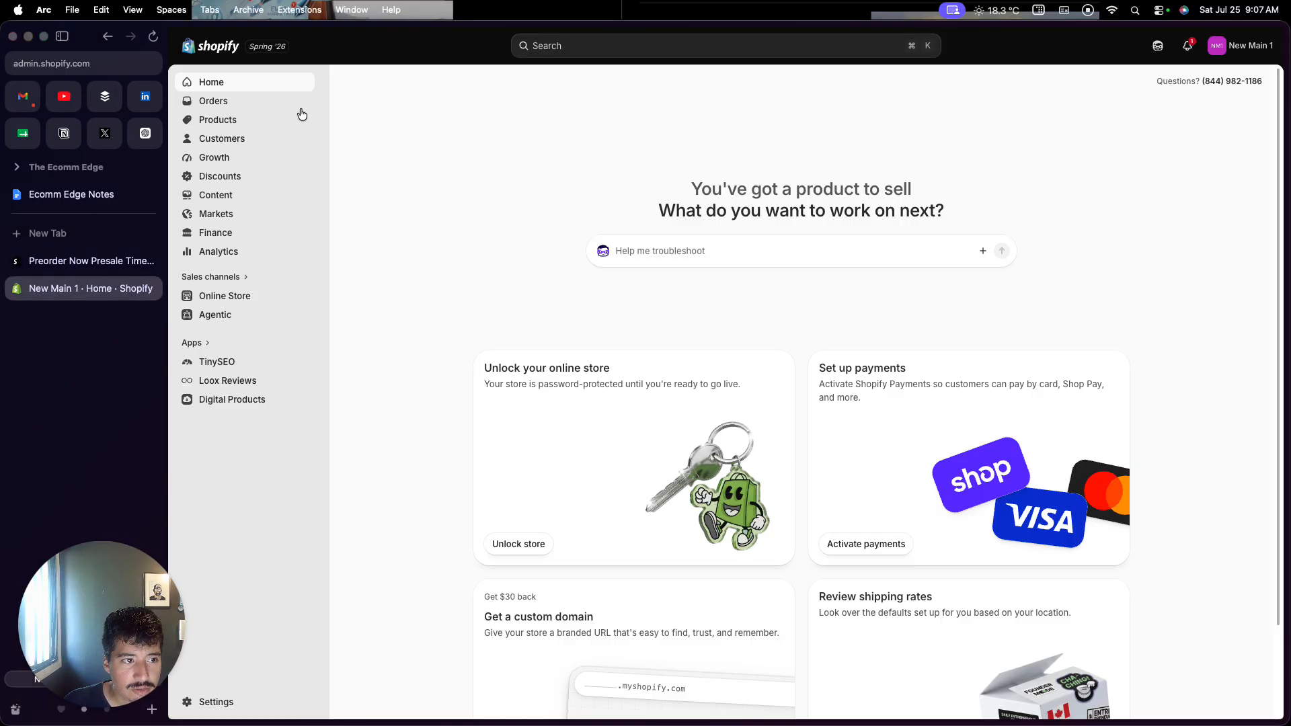
pyautogui.click(236, 126)
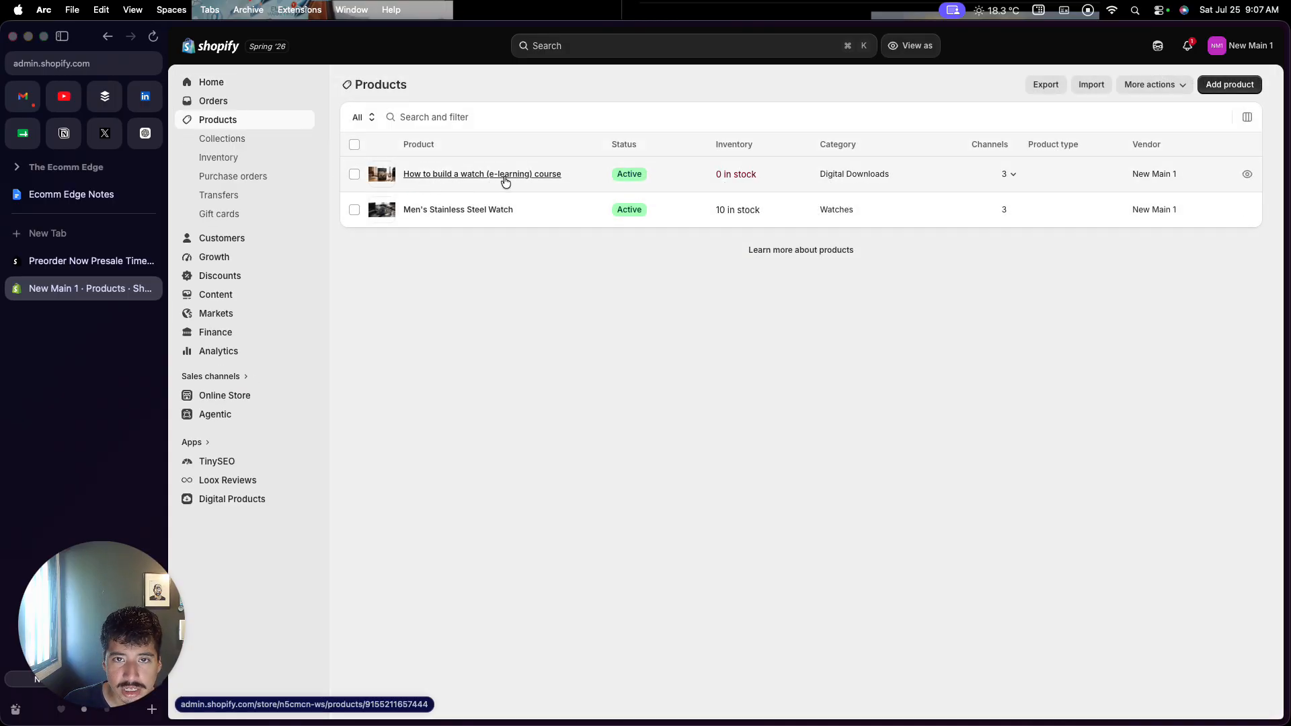
pyautogui.click(257, 90)
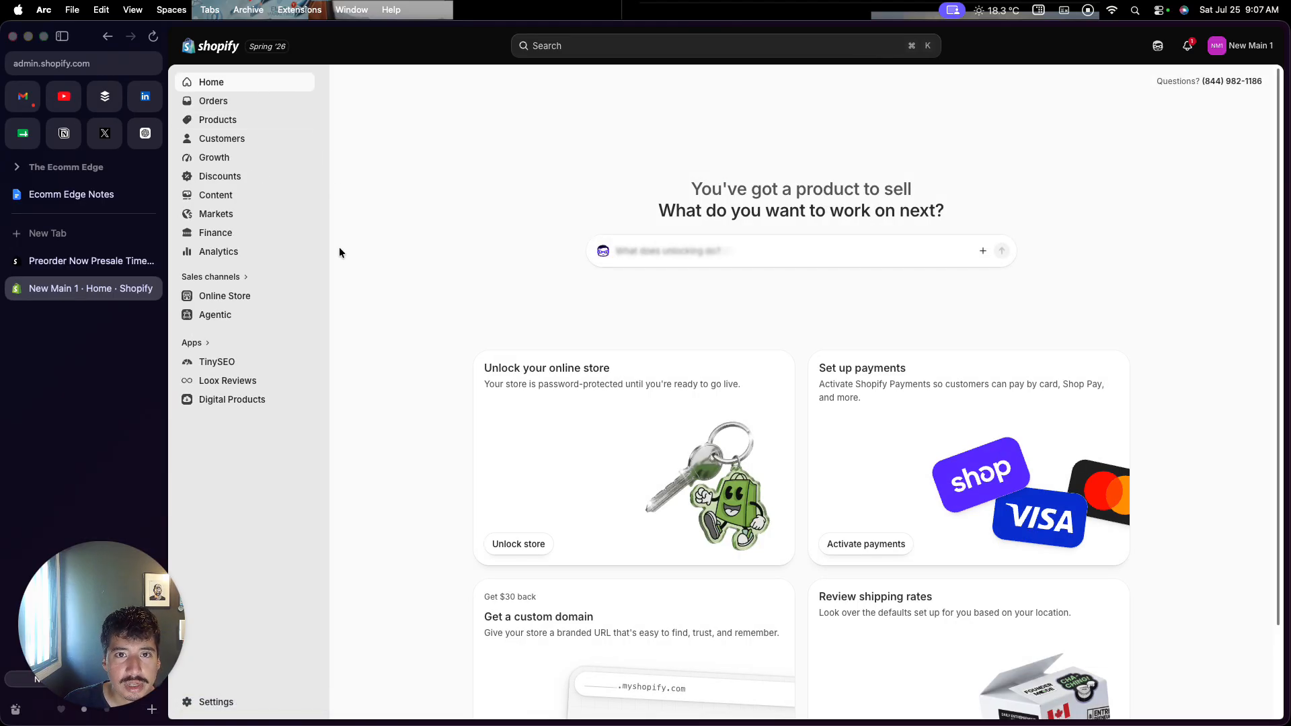
# Browse all recommended apps, then bring up the Preorder Now Presale Timesact listing
pyautogui.click(202, 344)
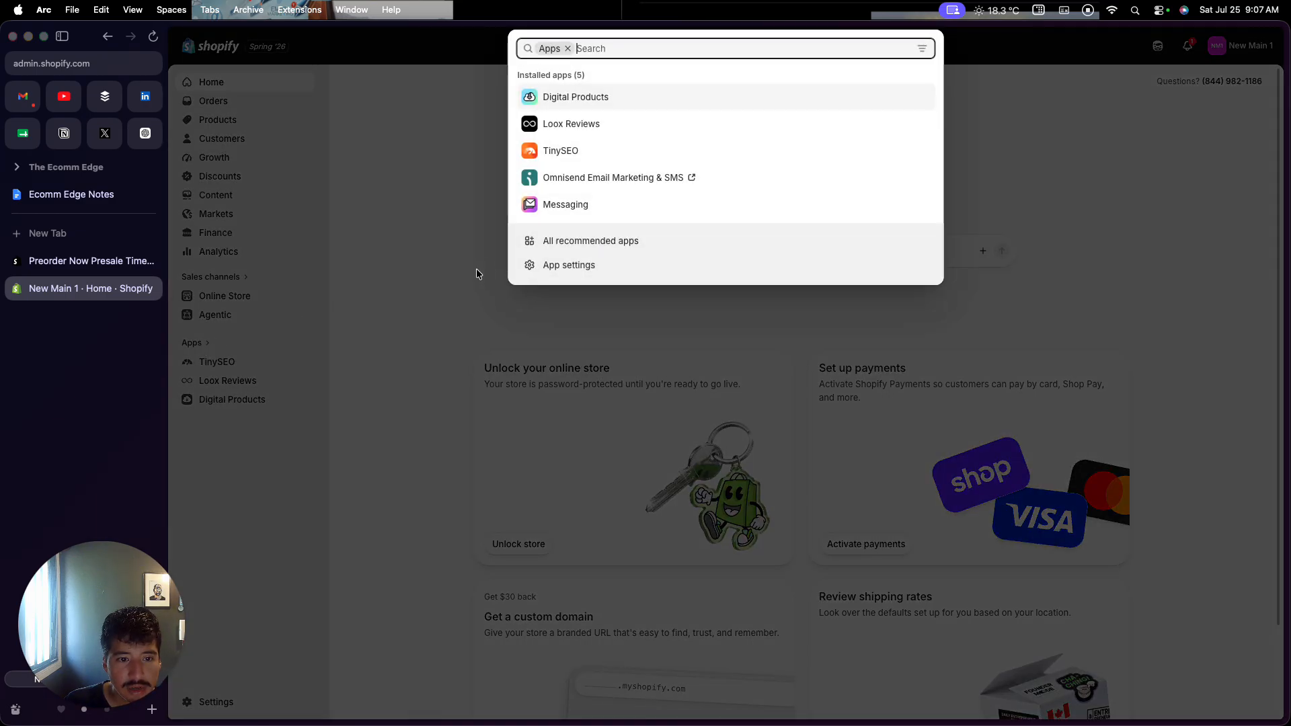
pyautogui.click(537, 242)
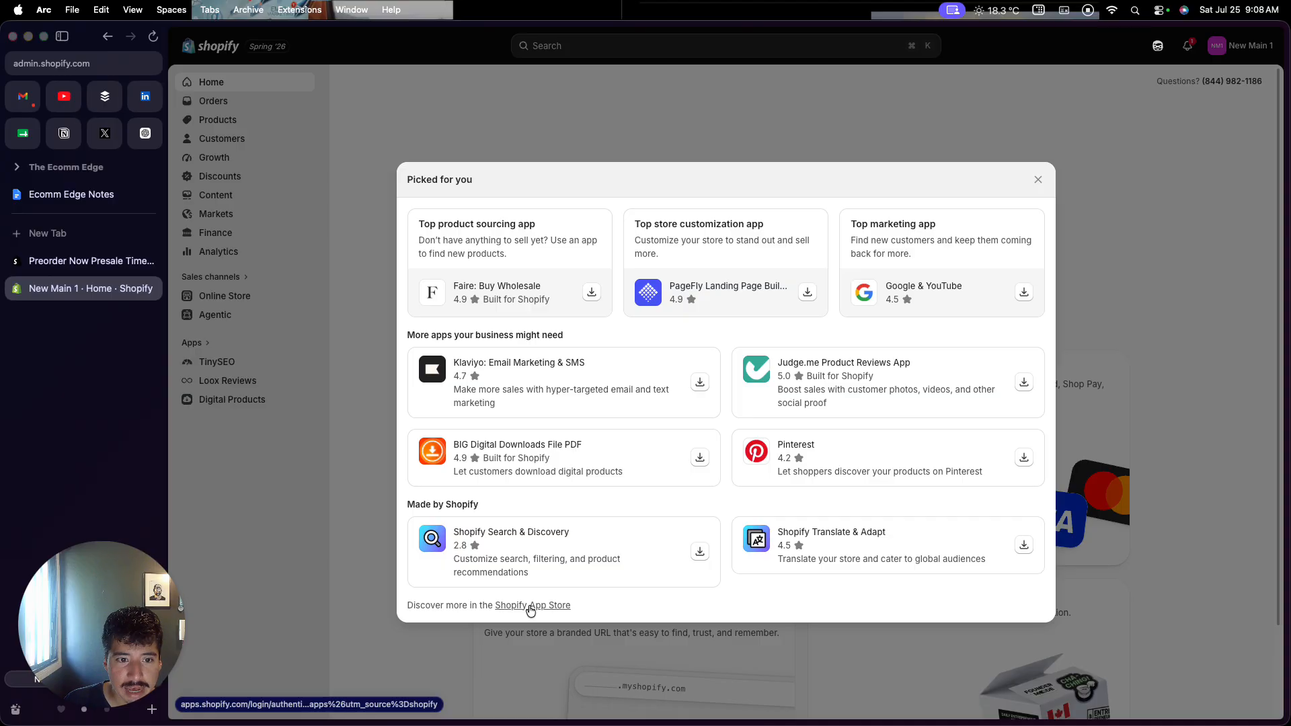
pyautogui.click(508, 636)
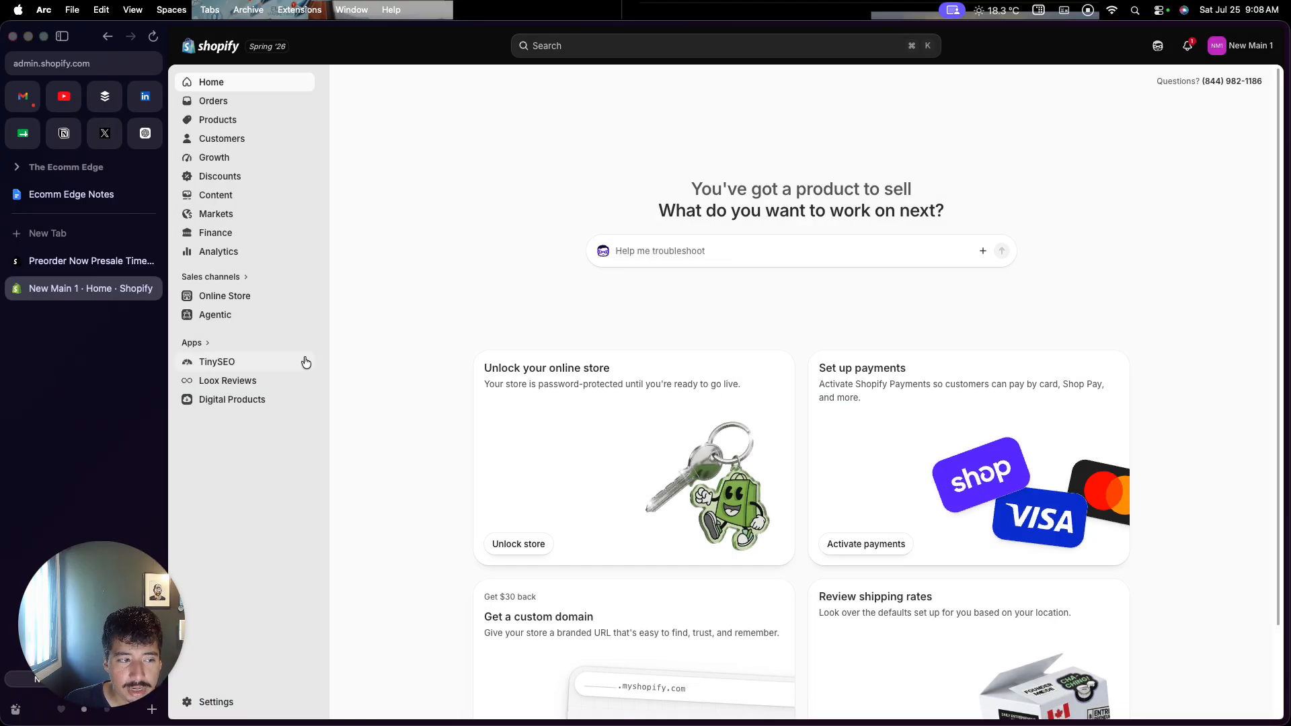
pyautogui.click(94, 266)
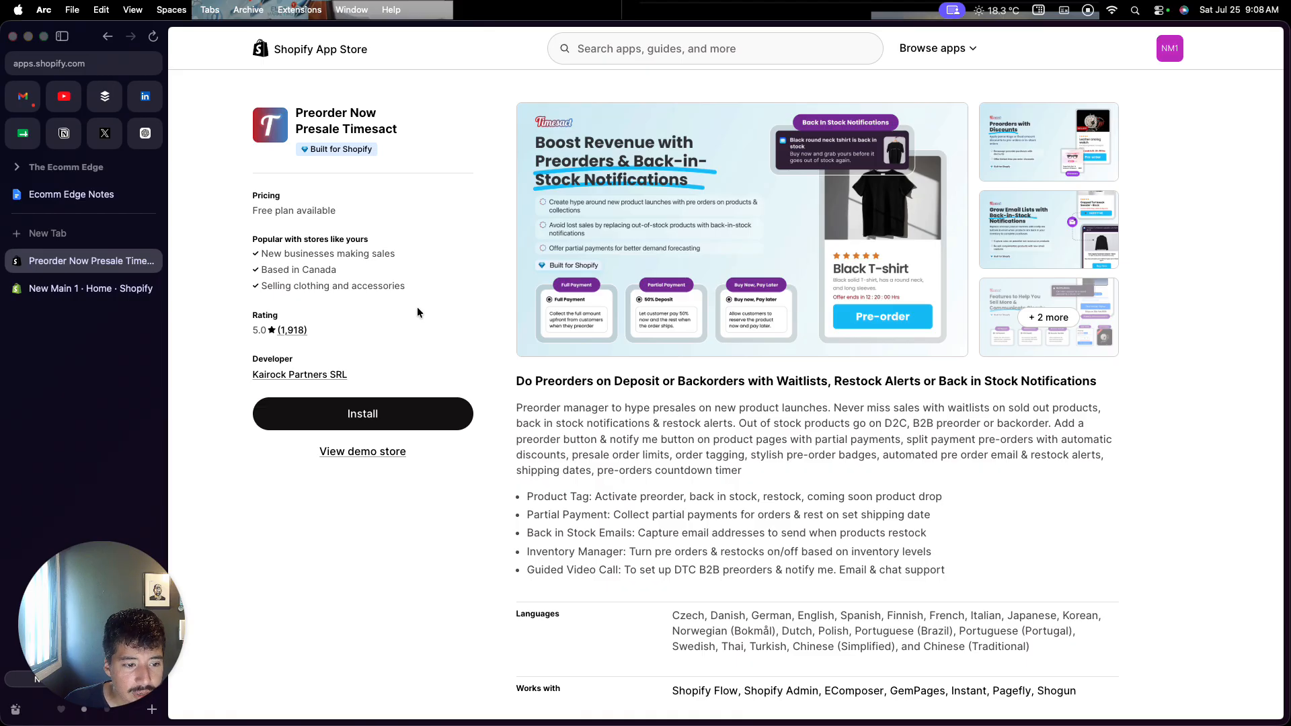
# Begin installing Preorder Now Presale Timesact from its App Store listing
pyautogui.click(394, 411)
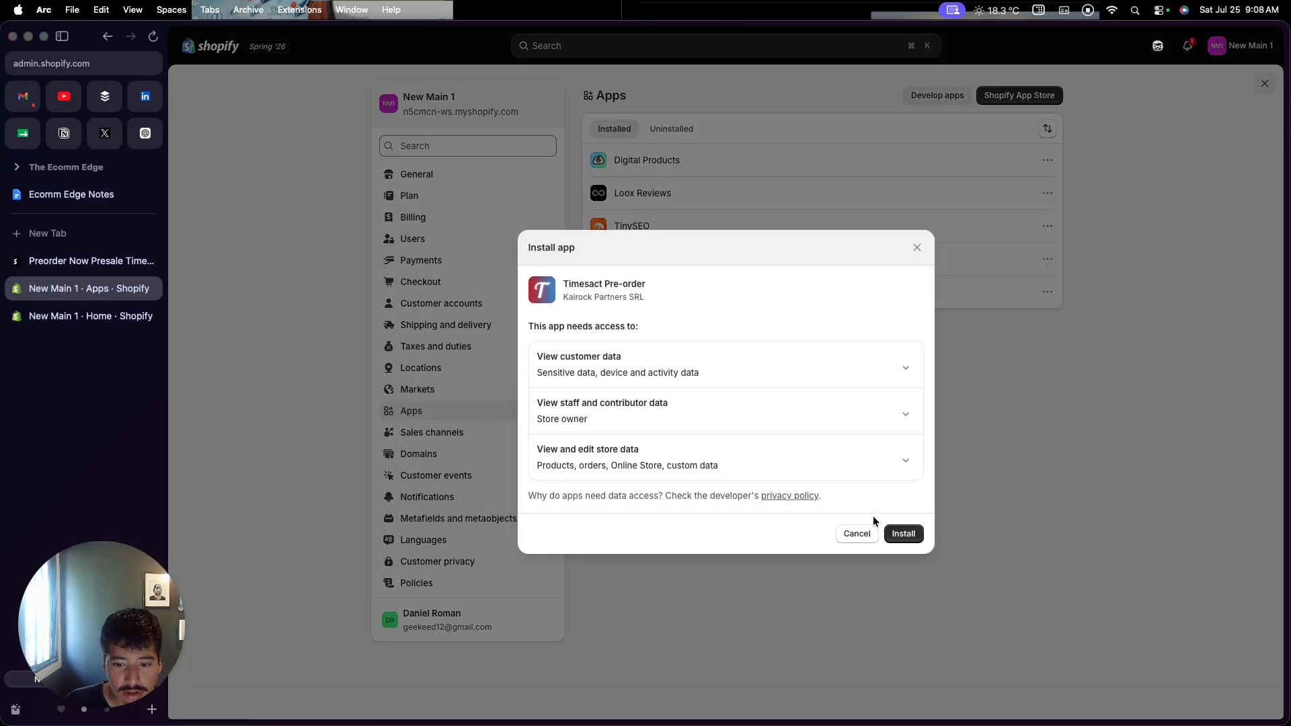
# Approve the requested store data access to install Timesact Pre-order
pyautogui.click(904, 536)
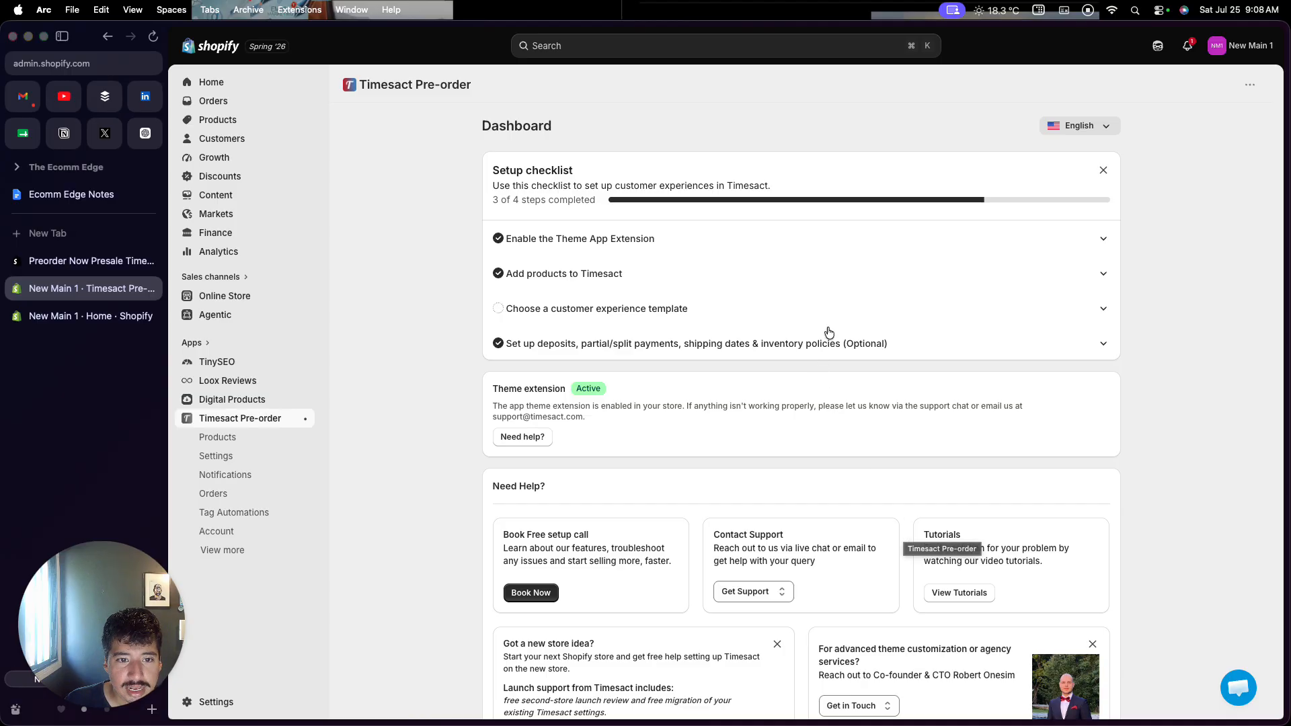
# Turn on the Timesact Script embed in the theme editor and verify the extension shows Active
pyautogui.click(585, 242)
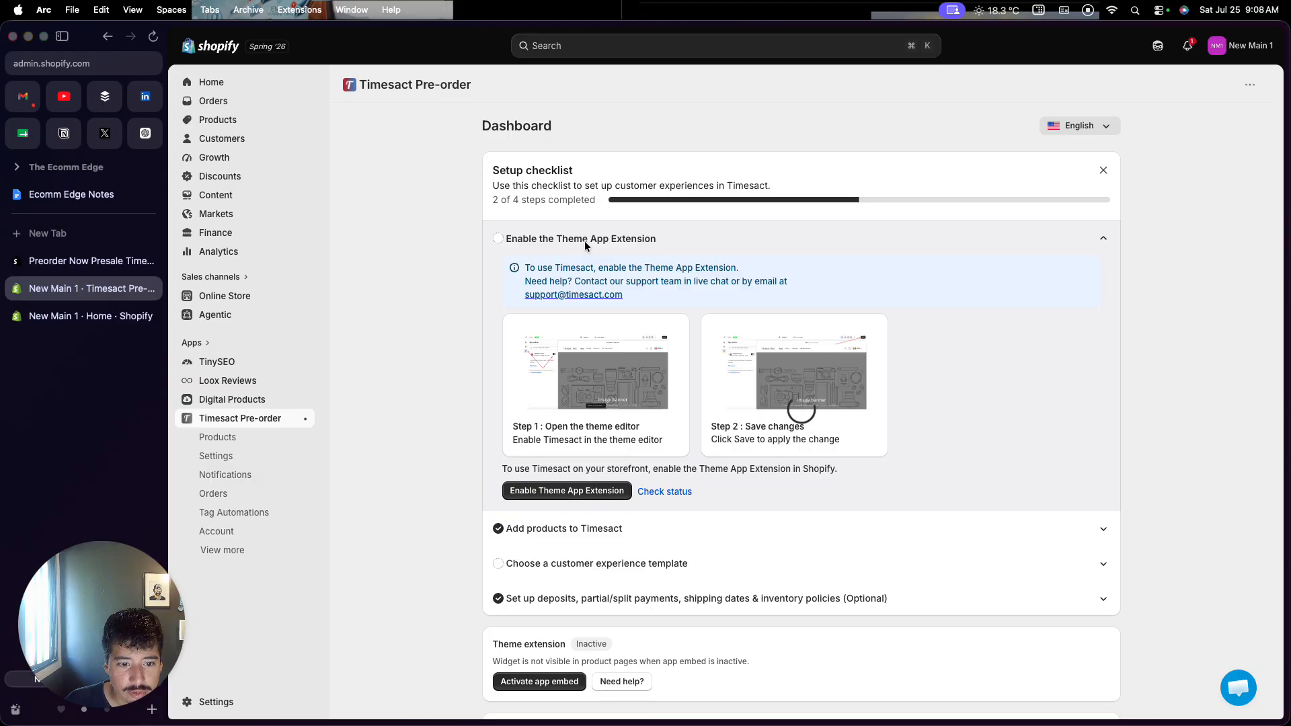
pyautogui.click(550, 492)
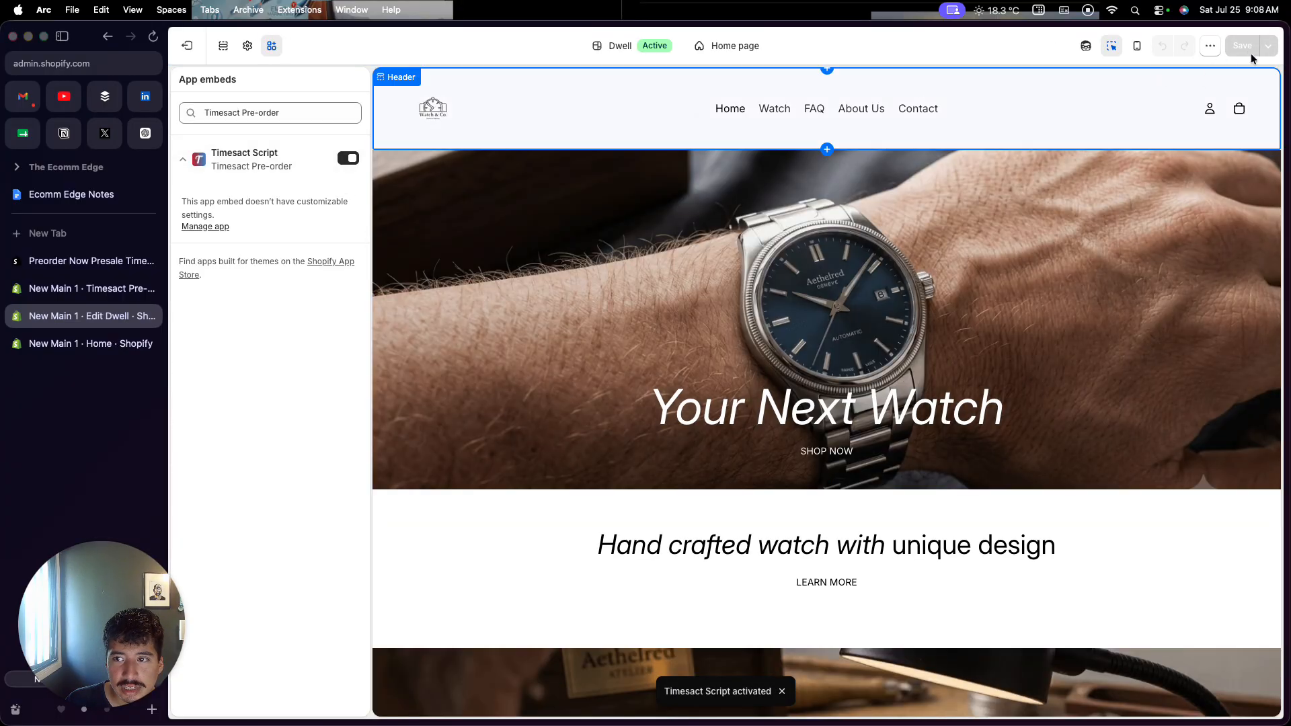
pyautogui.click(349, 160)
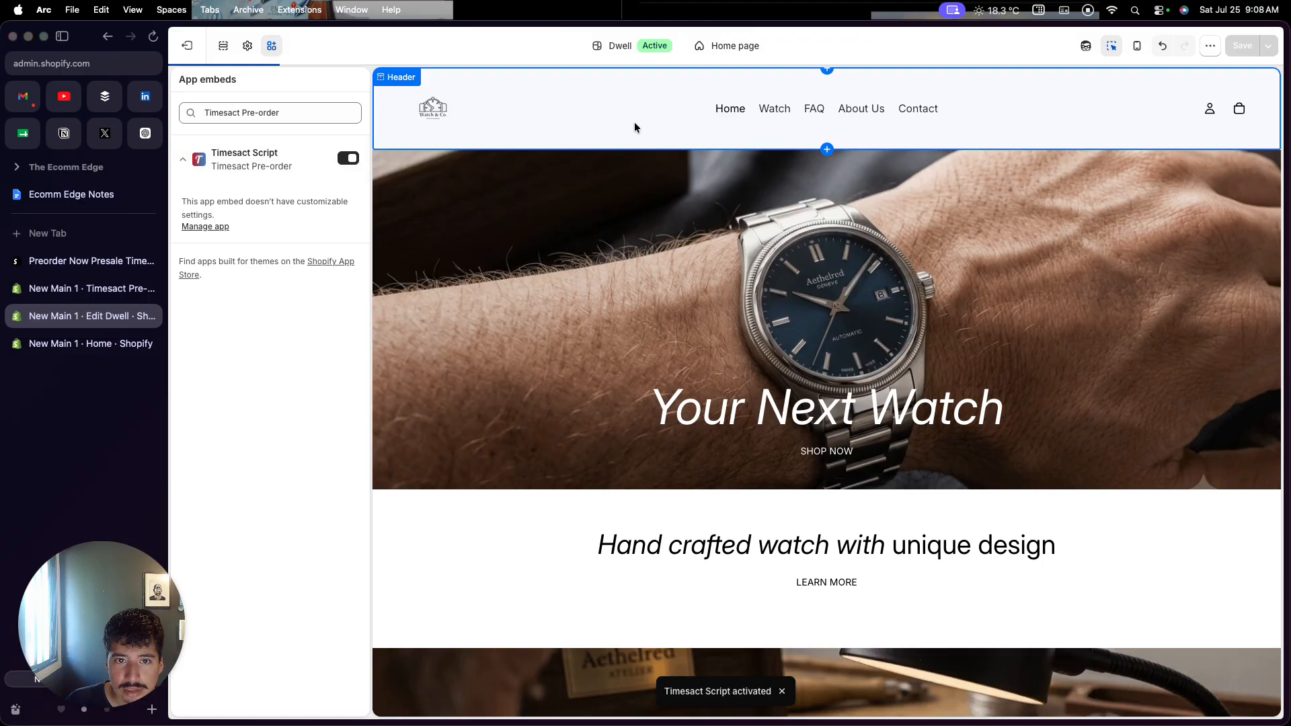
pyautogui.click(84, 289)
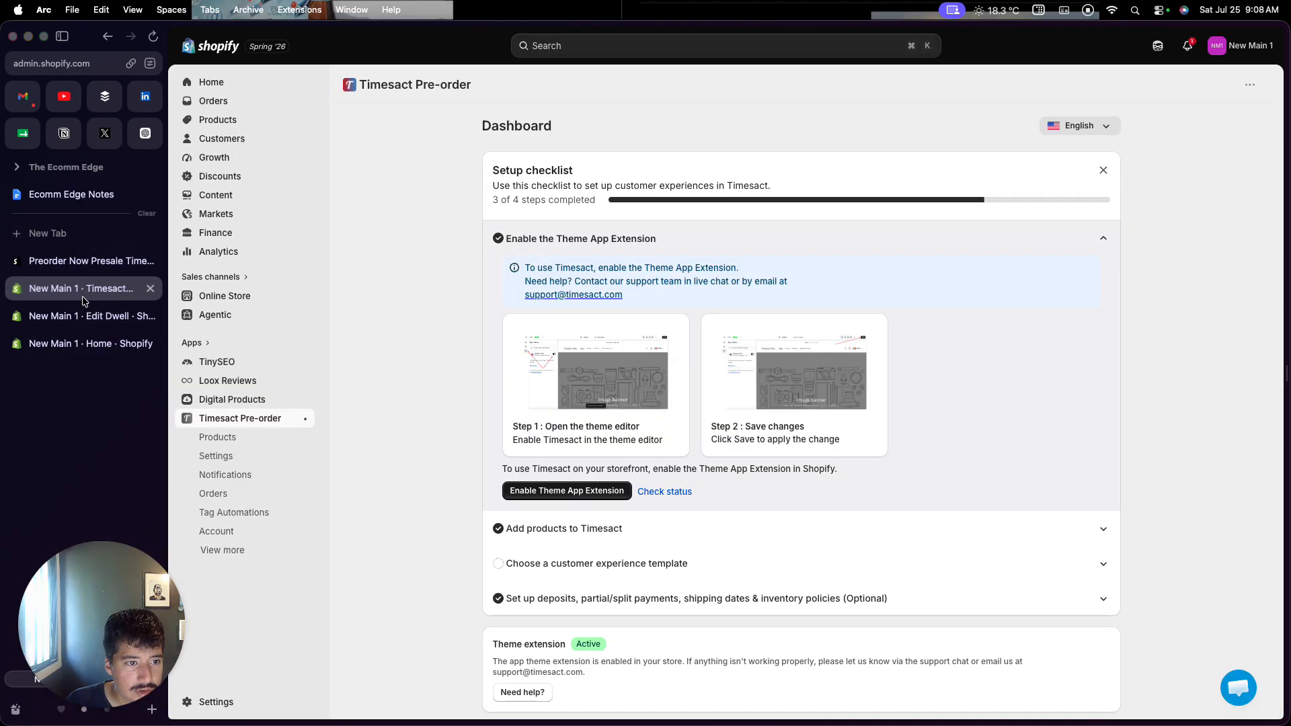
pyautogui.click(660, 492)
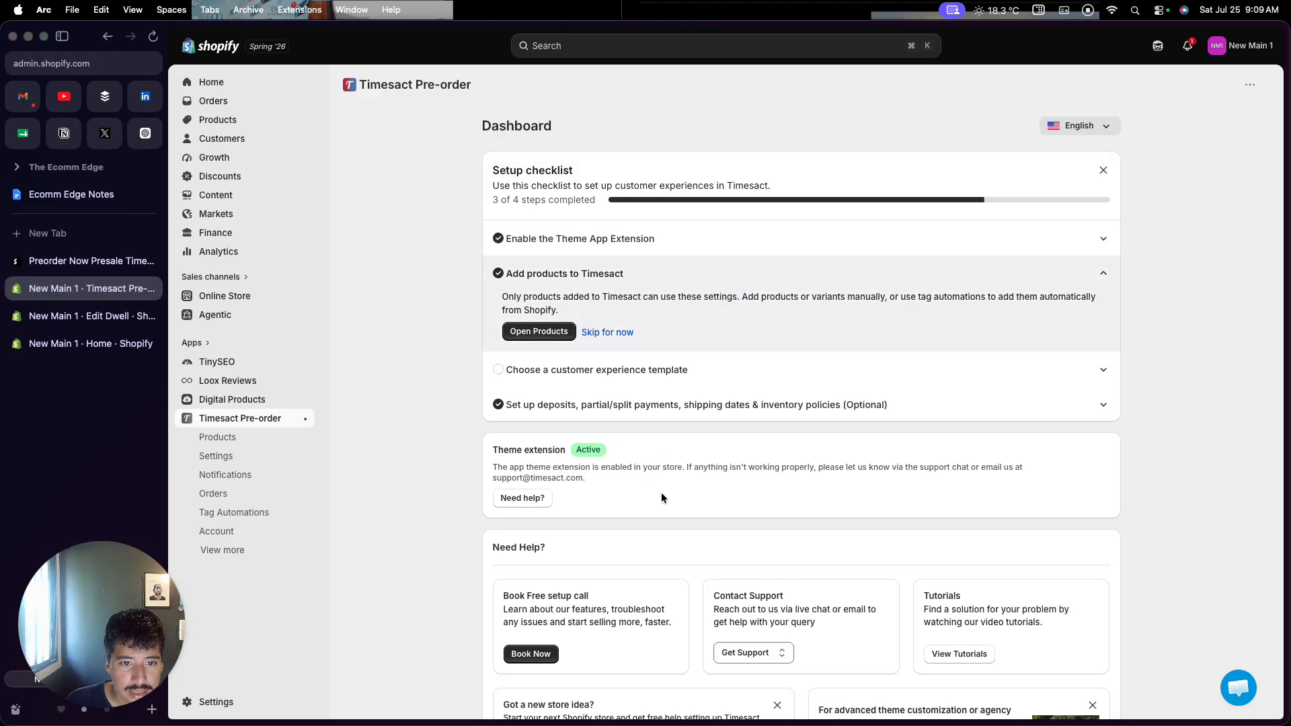
# Close the theme editor and view Timesact's pending pre-order products
pyautogui.click(156, 323)
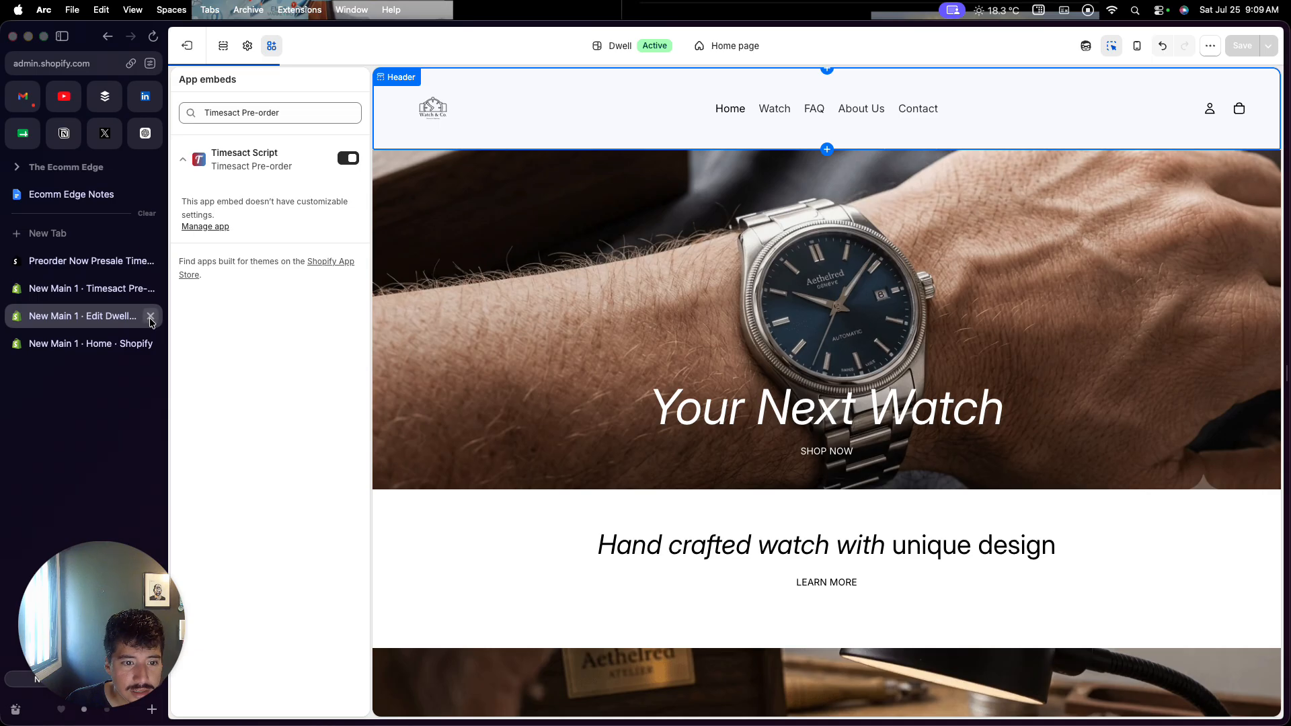
pyautogui.click(151, 321)
pyautogui.click(699, 400)
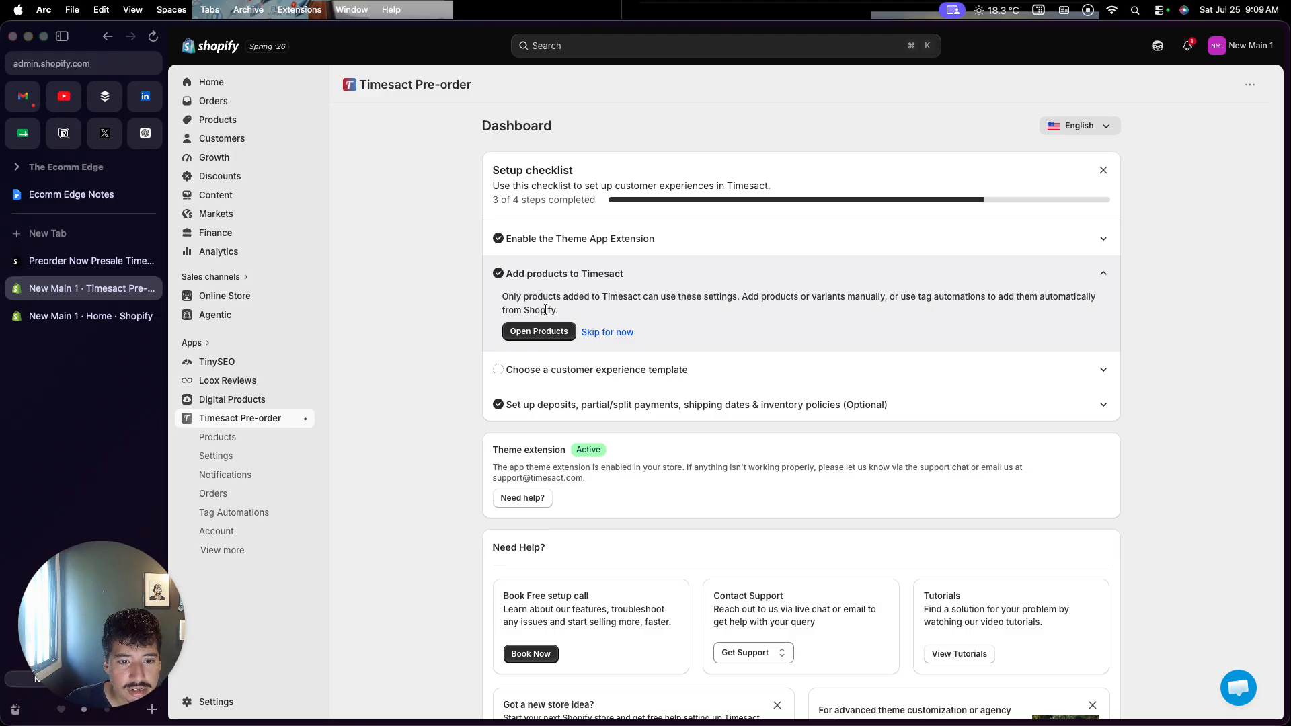
pyautogui.click(544, 332)
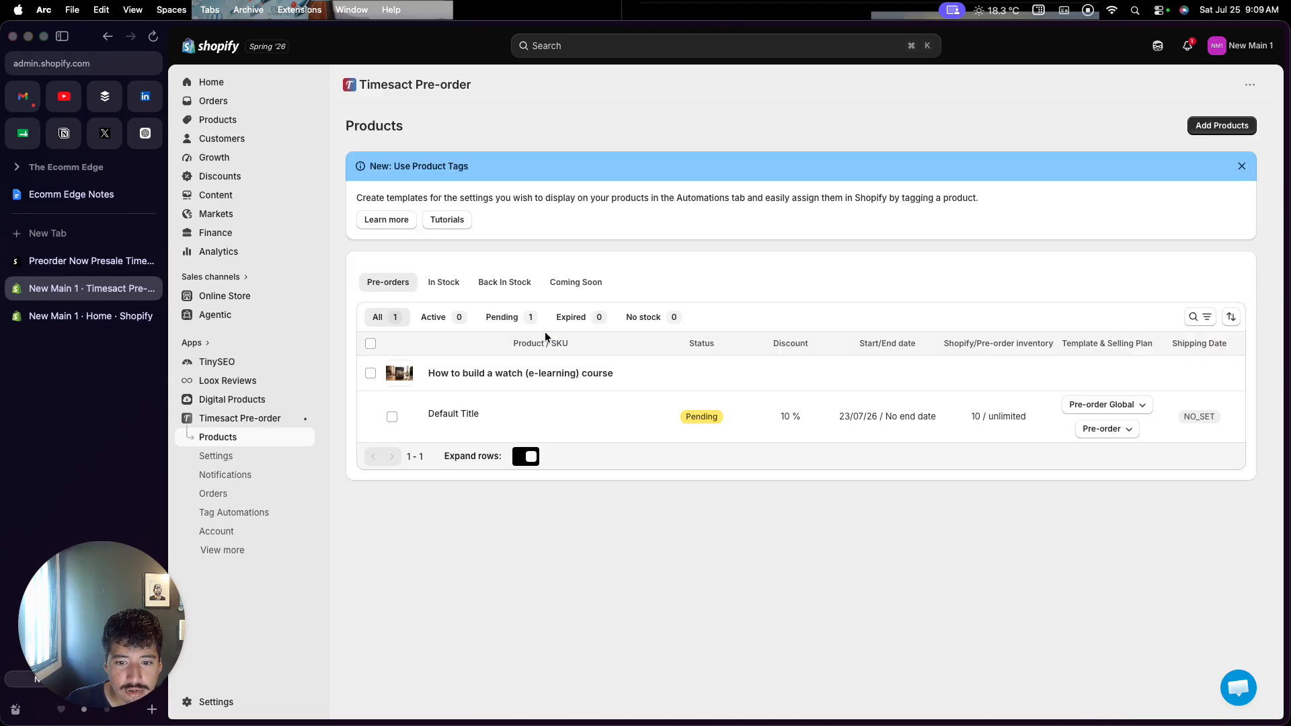
# Delete the pending e-learning course pre-order and list products available to add
pyautogui.click(371, 344)
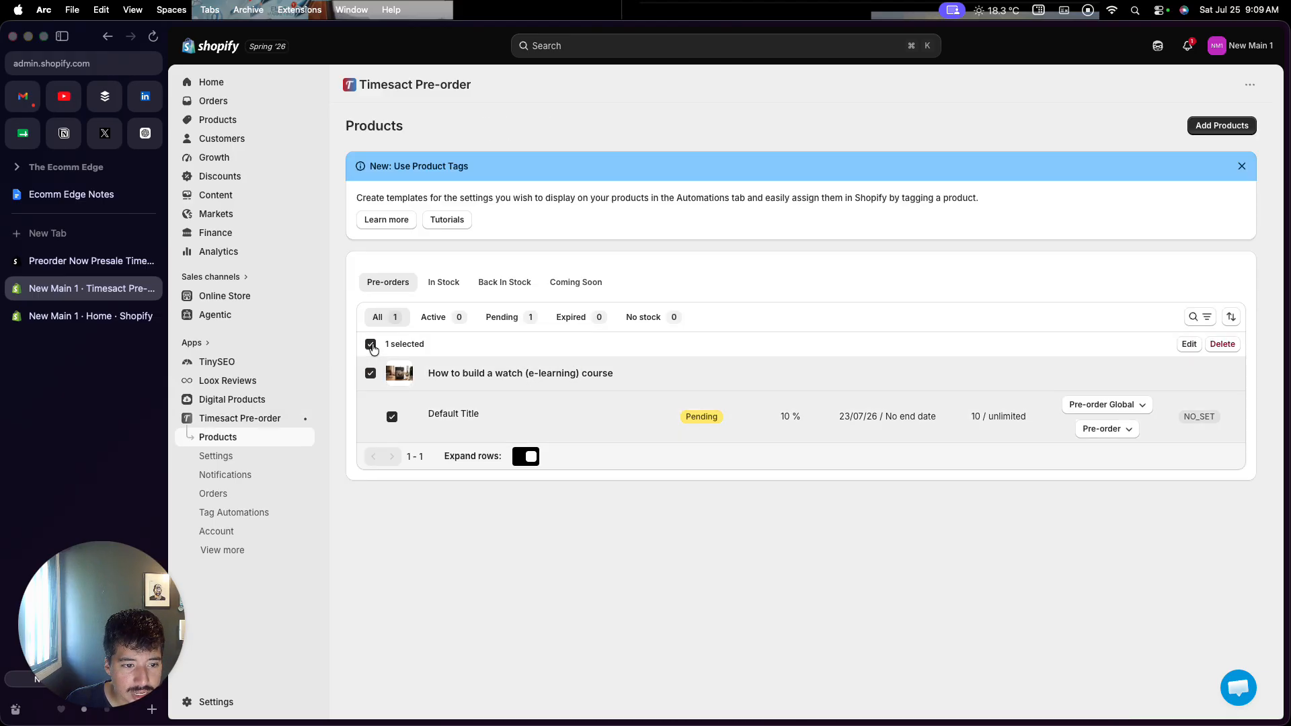
pyautogui.click(1221, 345)
pyautogui.click(1037, 456)
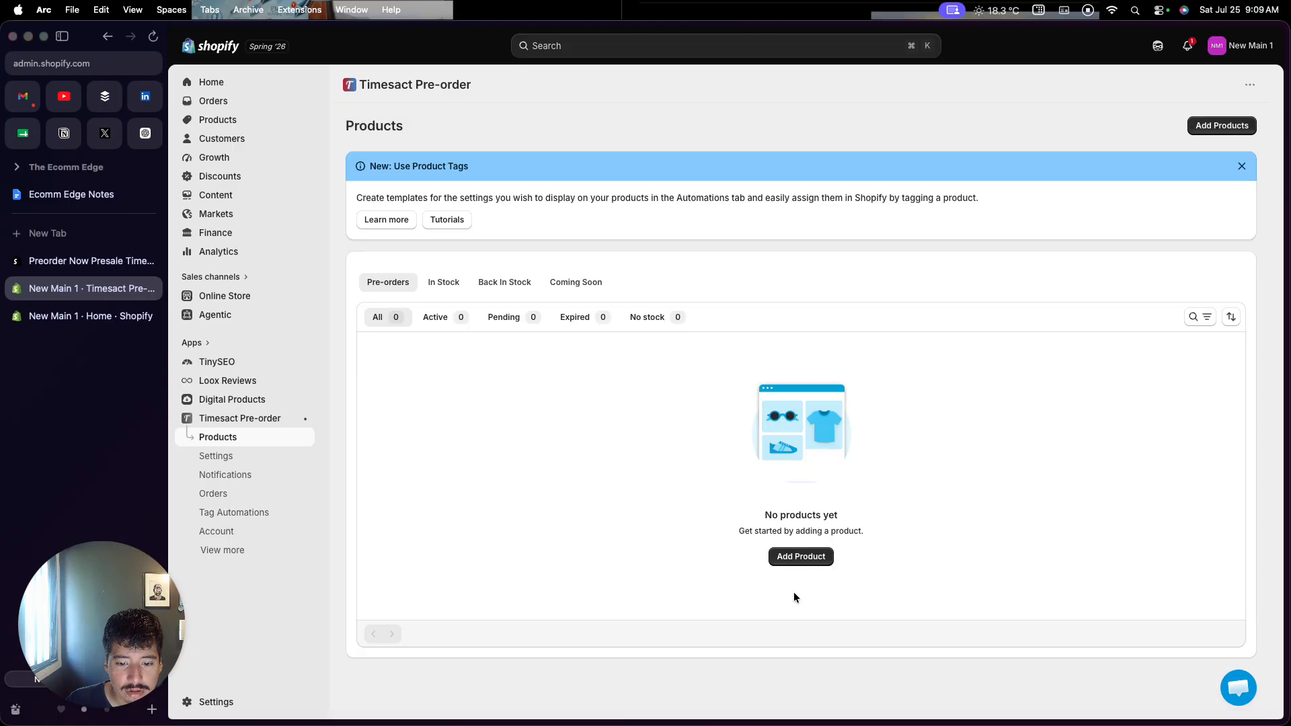
pyautogui.click(801, 557)
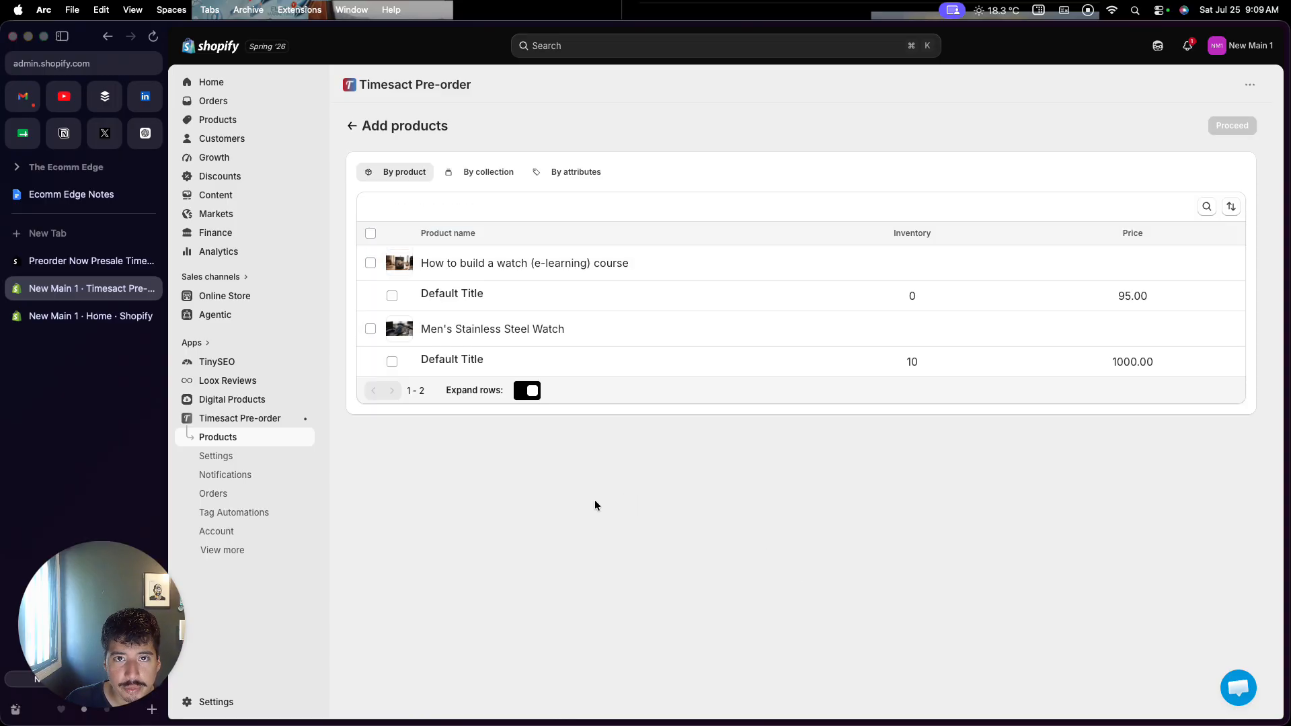
# Select How to build a watch (e-learning) with its variant and proceed to pre-order configuration
pyautogui.click(370, 263)
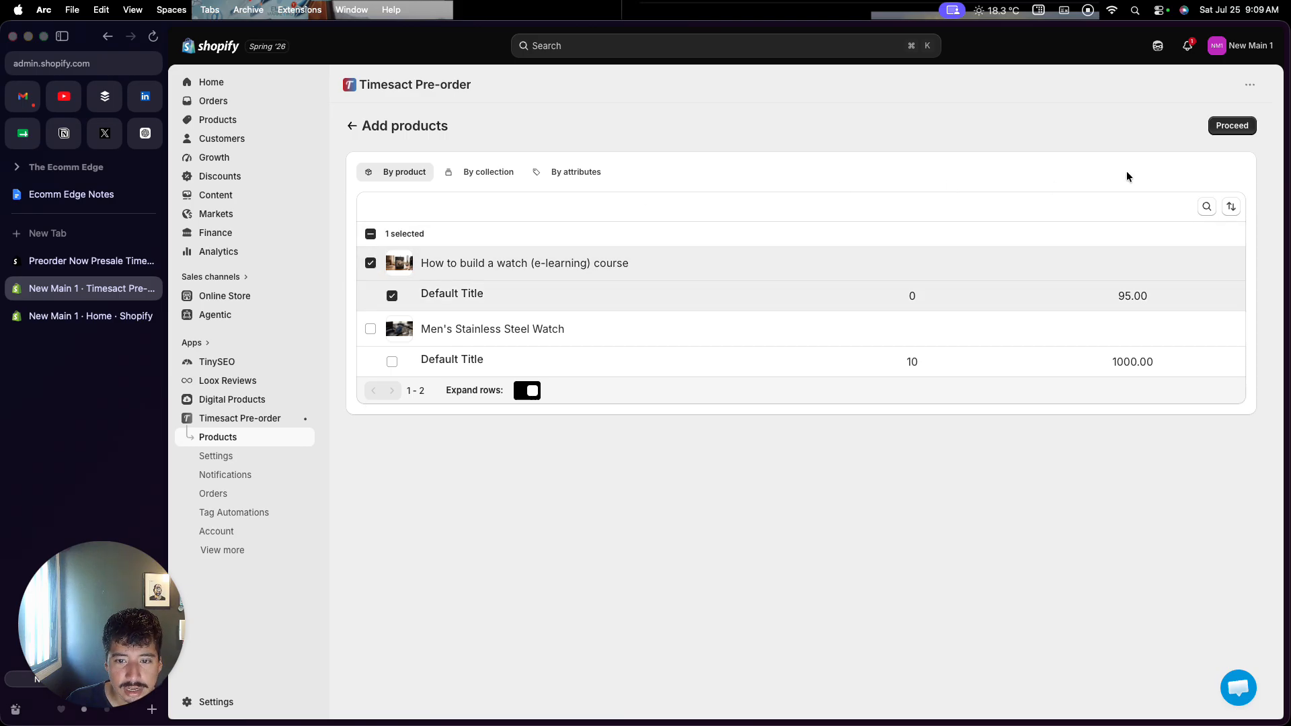
pyautogui.click(1217, 126)
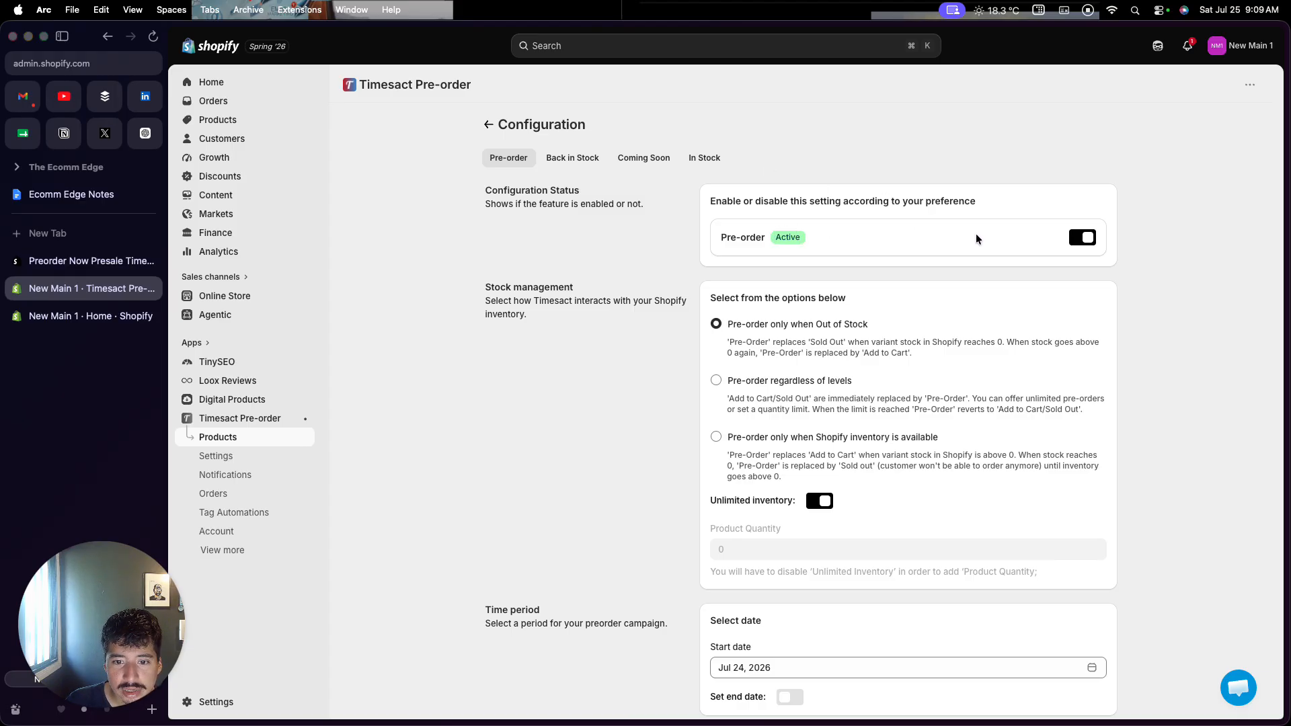
# Change the Time period start date to Jul 25, 2026
pyautogui.scroll(-2, 906, 305)
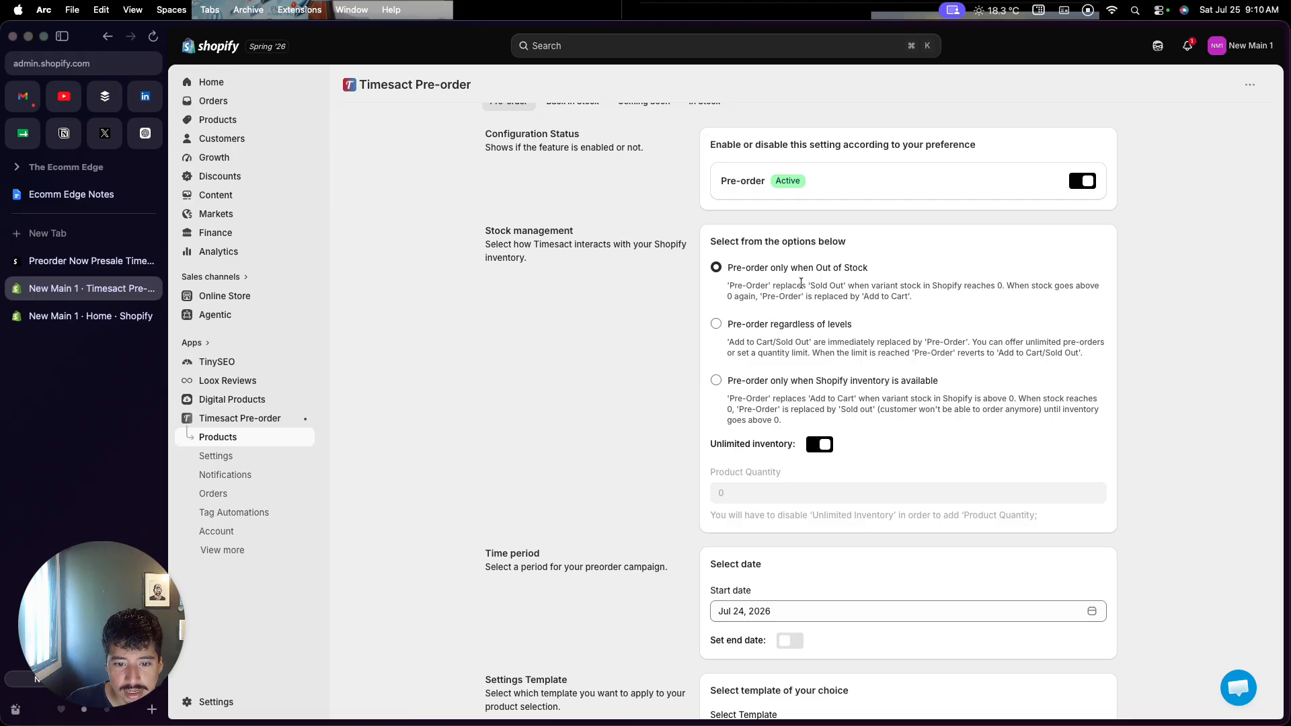
pyautogui.scroll(-5, 617, 469)
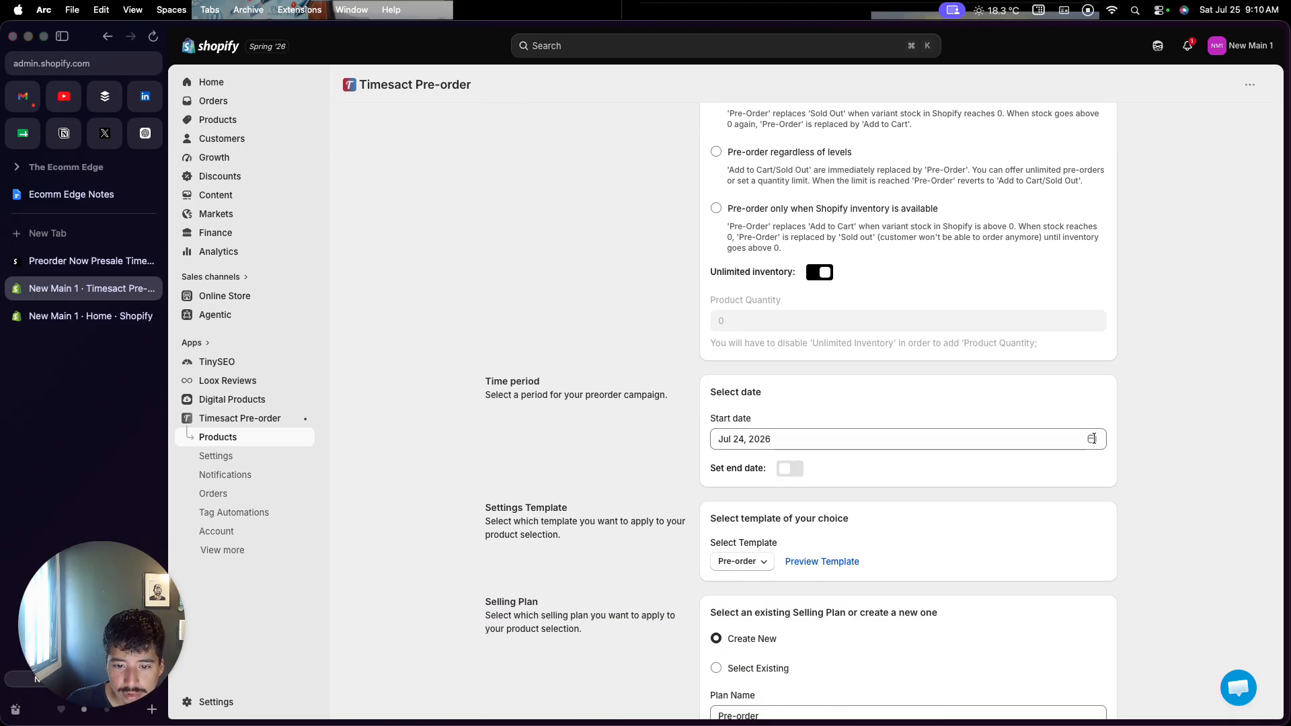
pyautogui.click(881, 444)
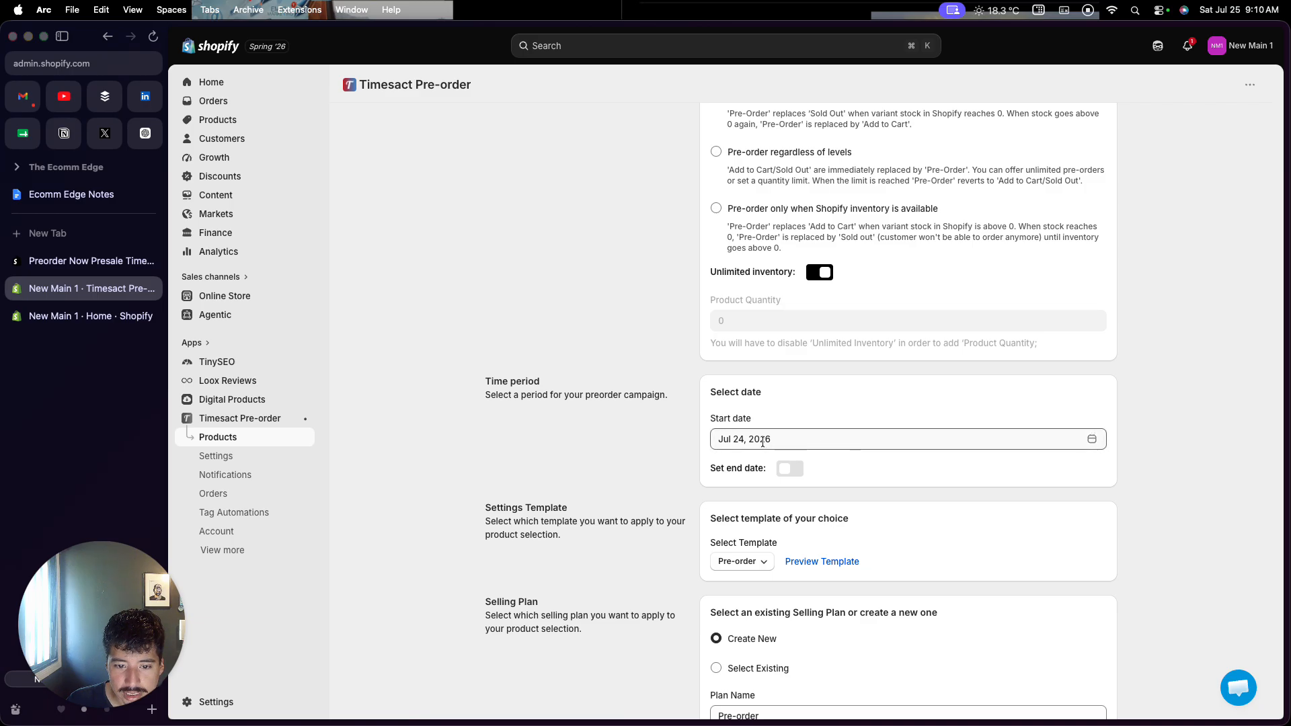
pyautogui.click(1003, 570)
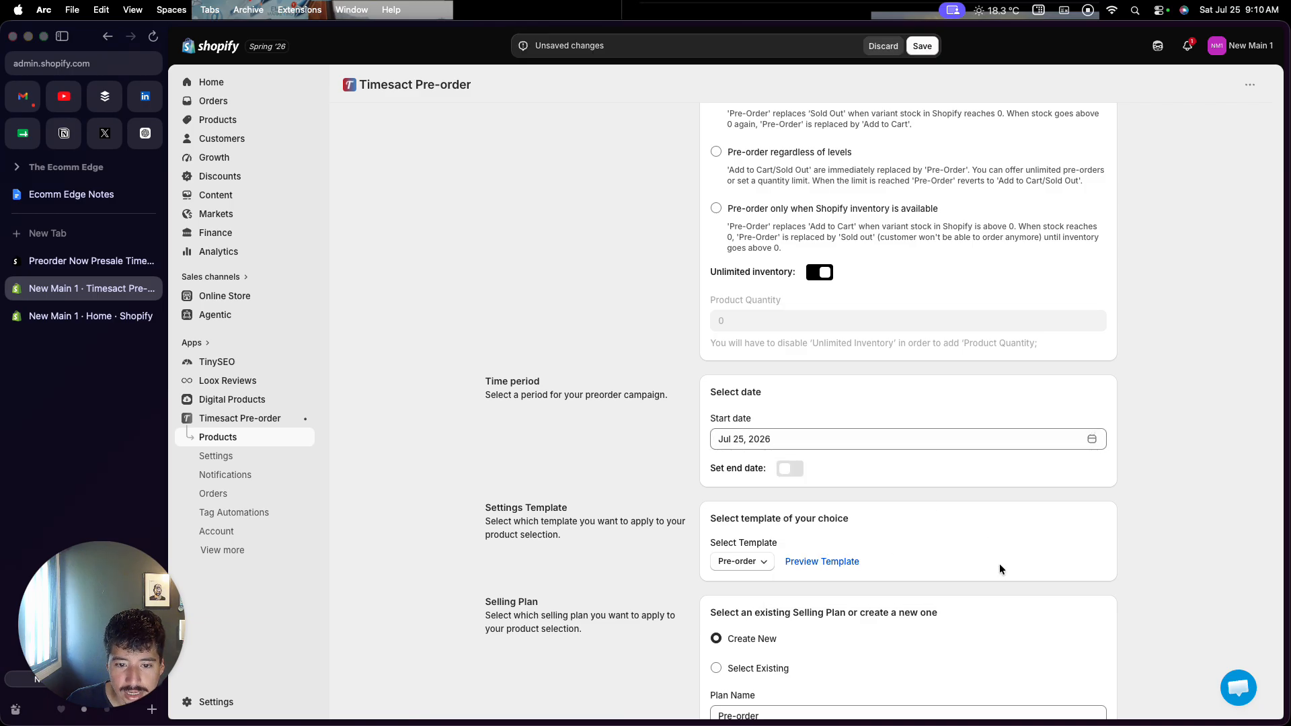
pyautogui.scroll(-3, 730, 499)
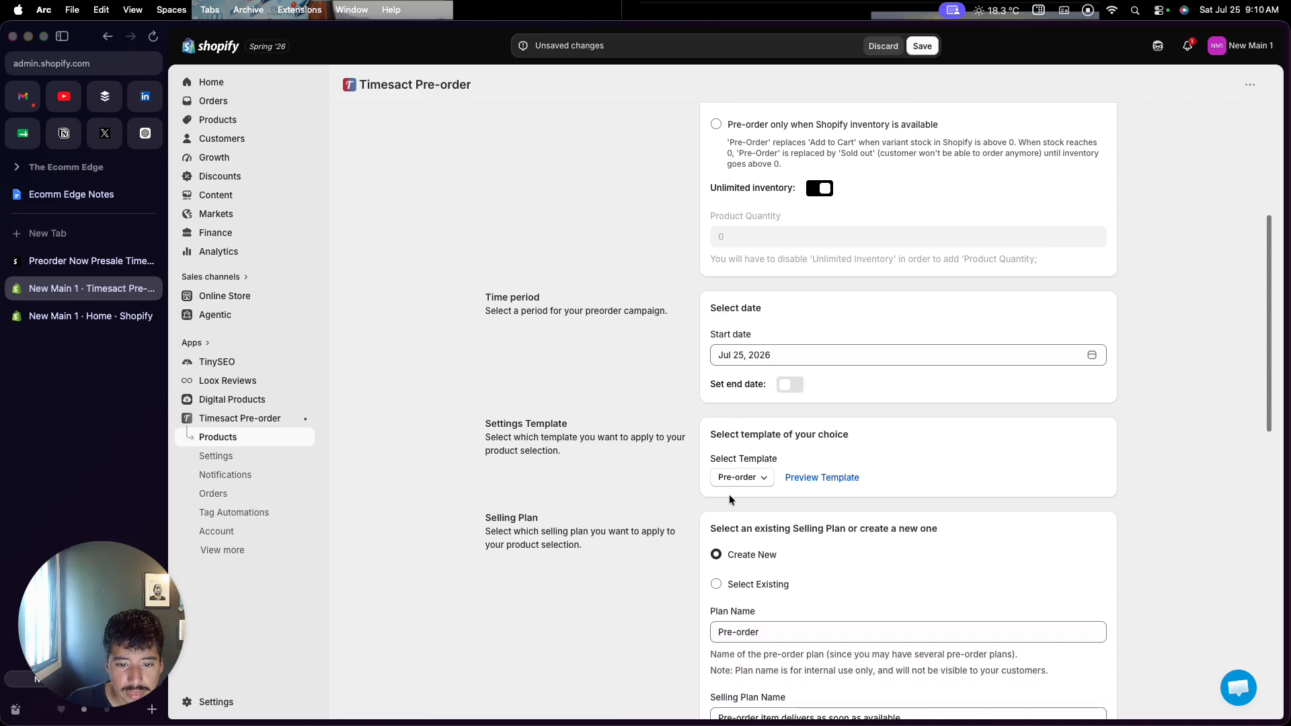
pyautogui.scroll(-1, 730, 498)
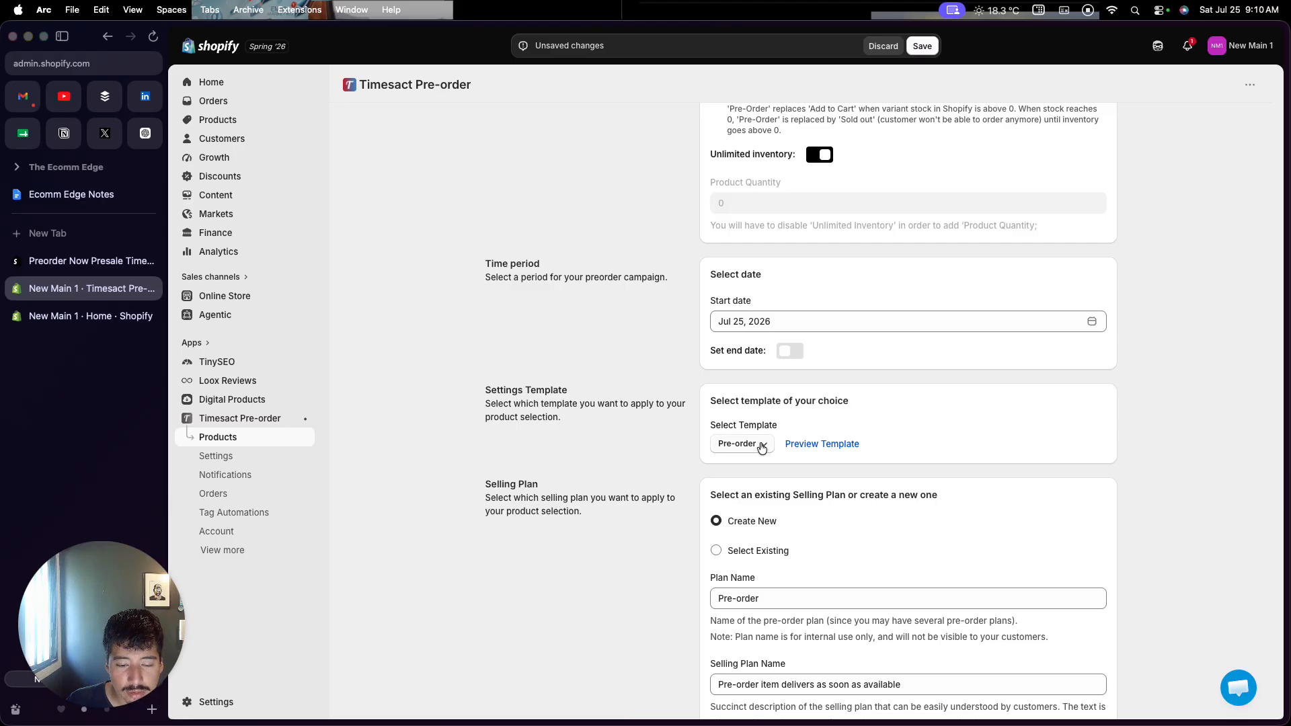
pyautogui.click(800, 436)
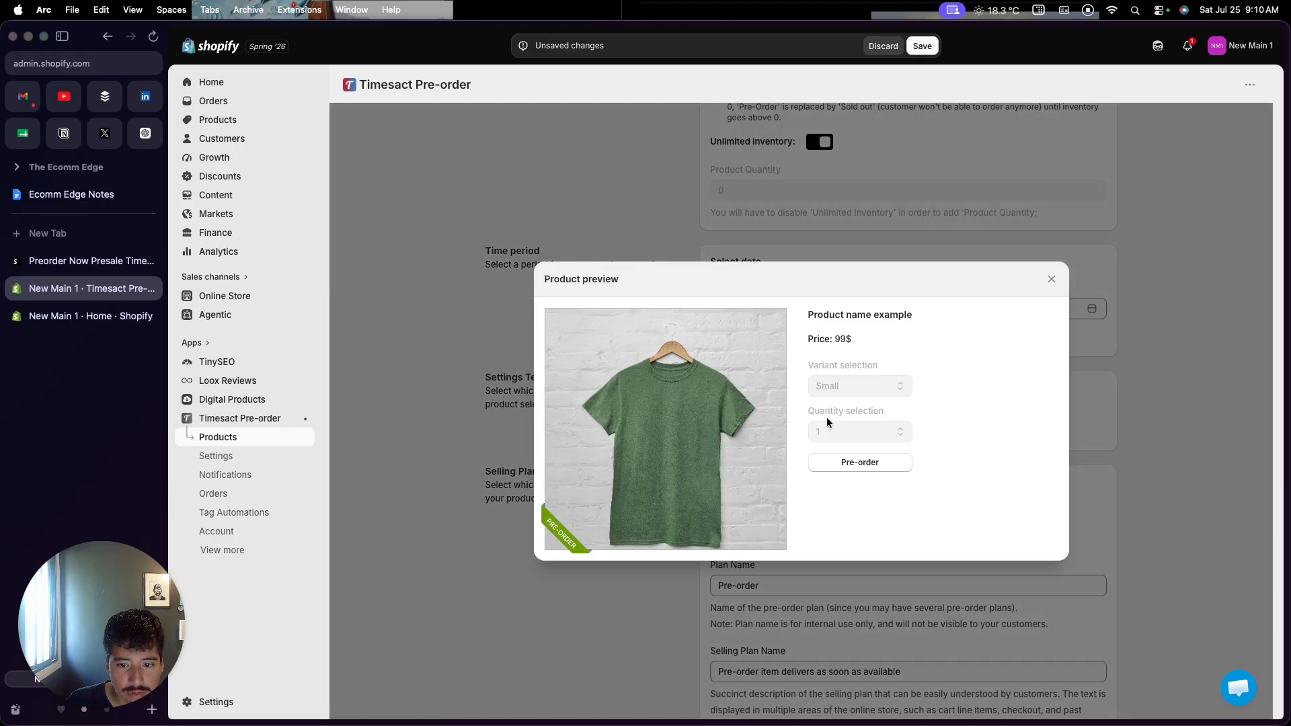
pyautogui.click(1082, 431)
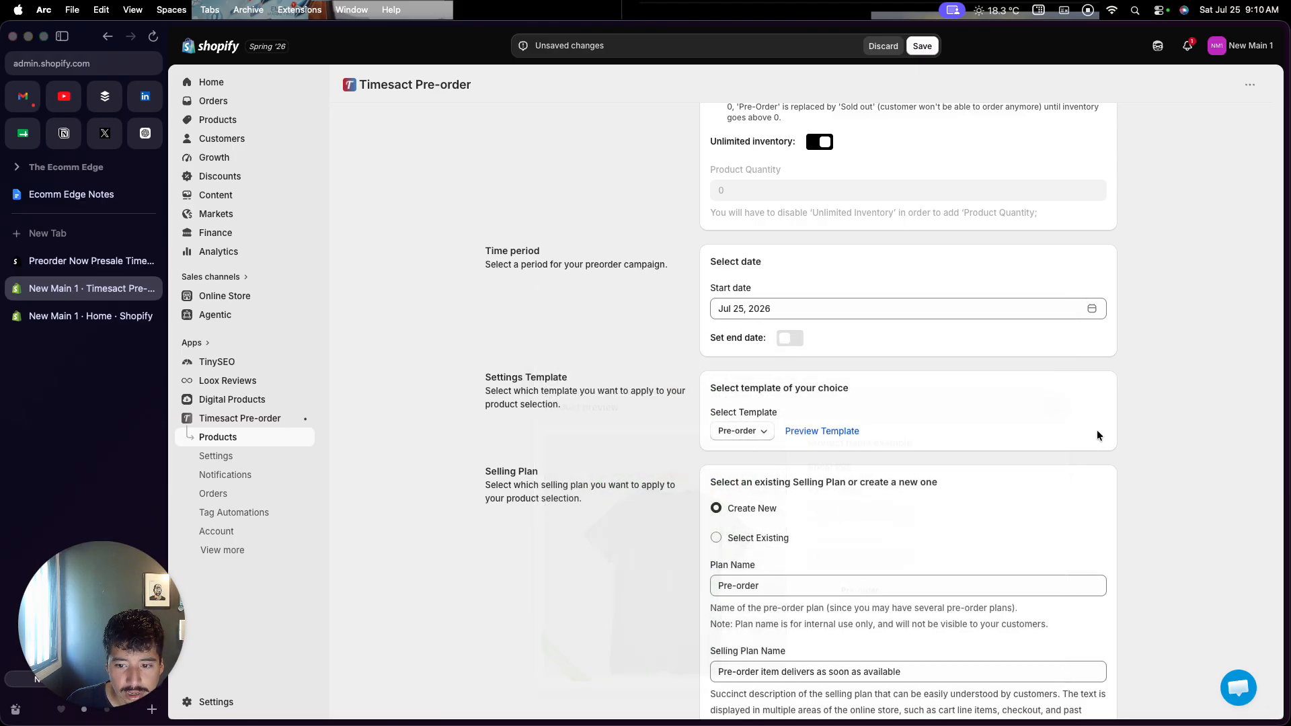
pyautogui.click(762, 434)
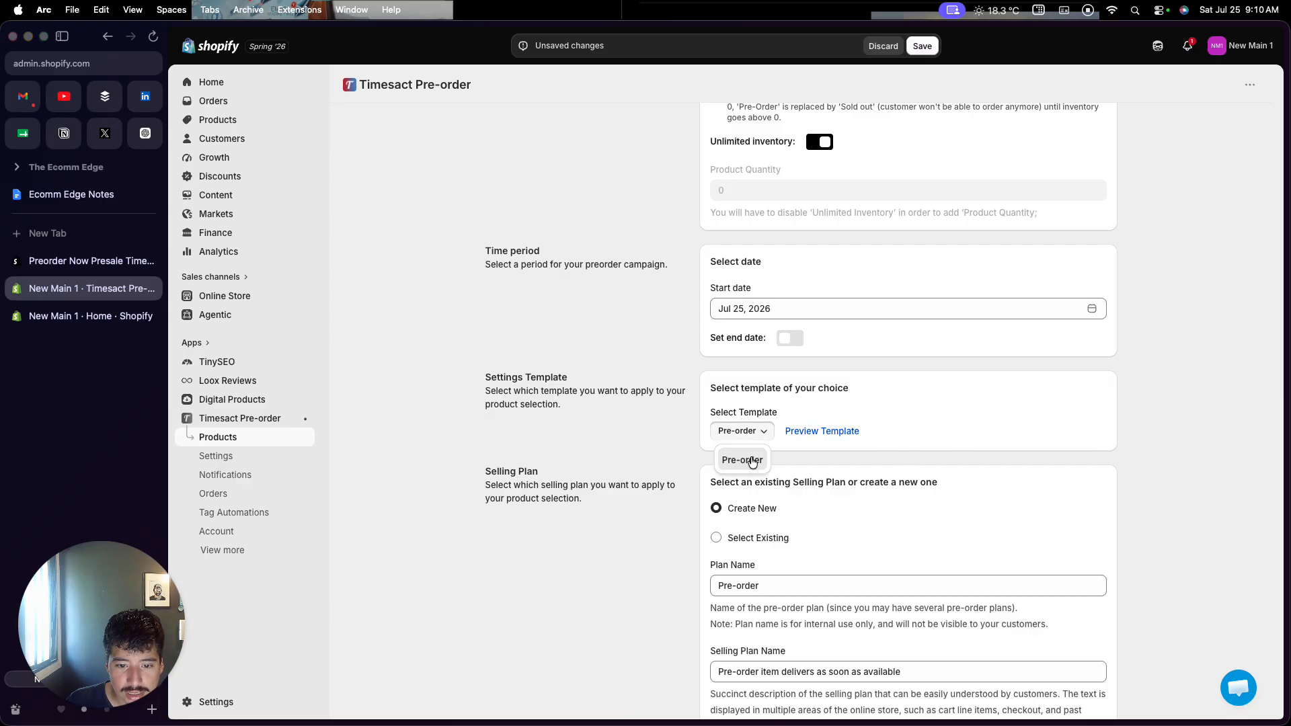
pyautogui.scroll(-2, 738, 438)
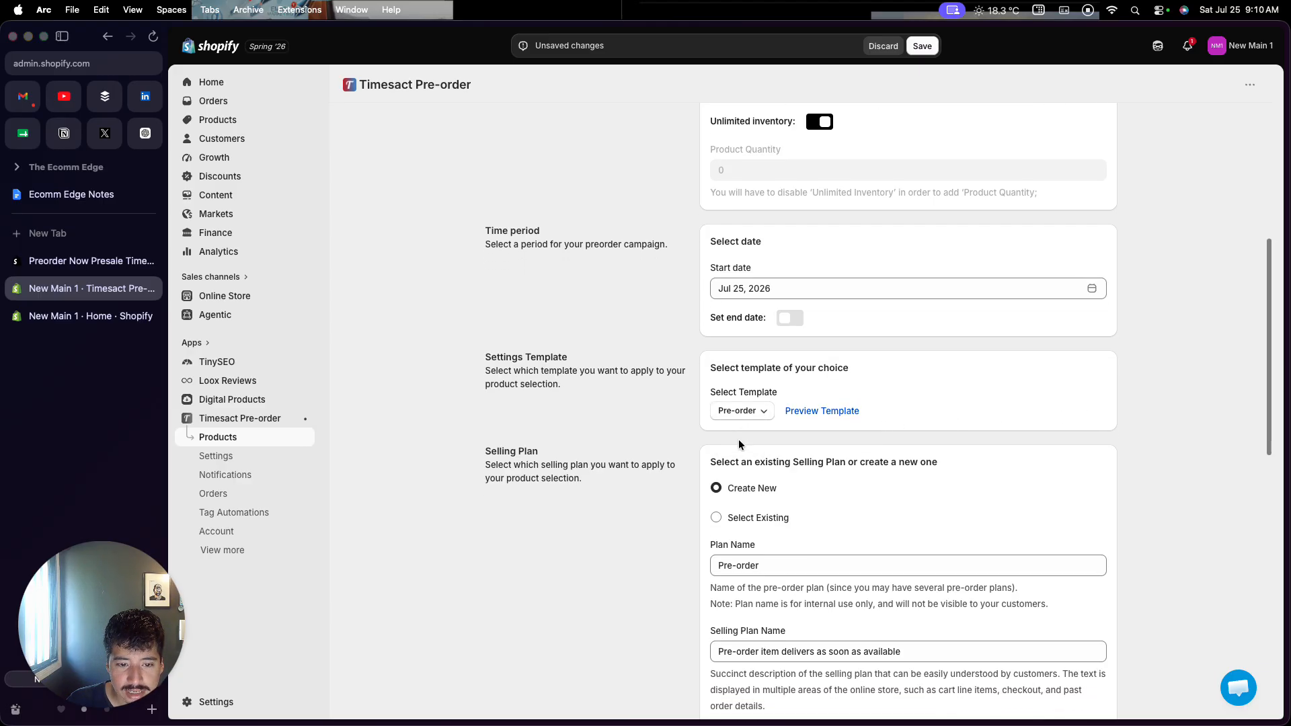
pyautogui.scroll(-2, 738, 438)
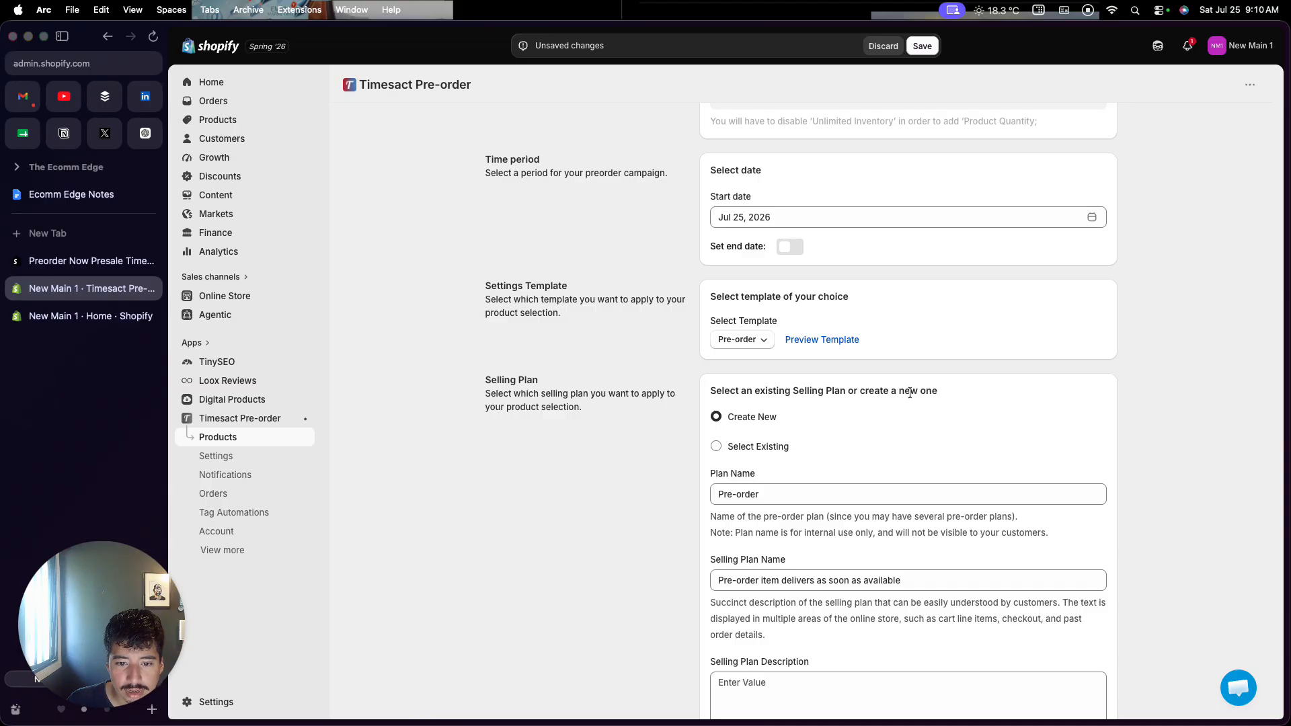
pyautogui.scroll(-2, 865, 438)
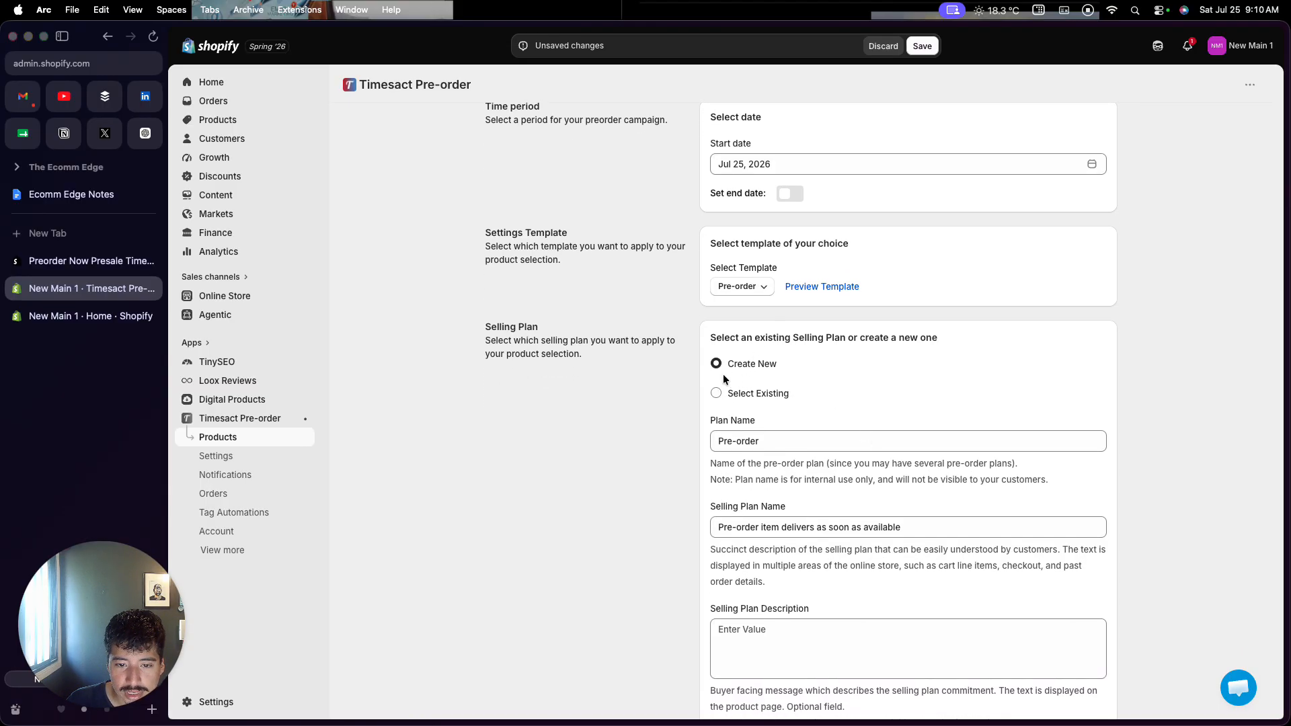
pyautogui.scroll(-8, 674, 405)
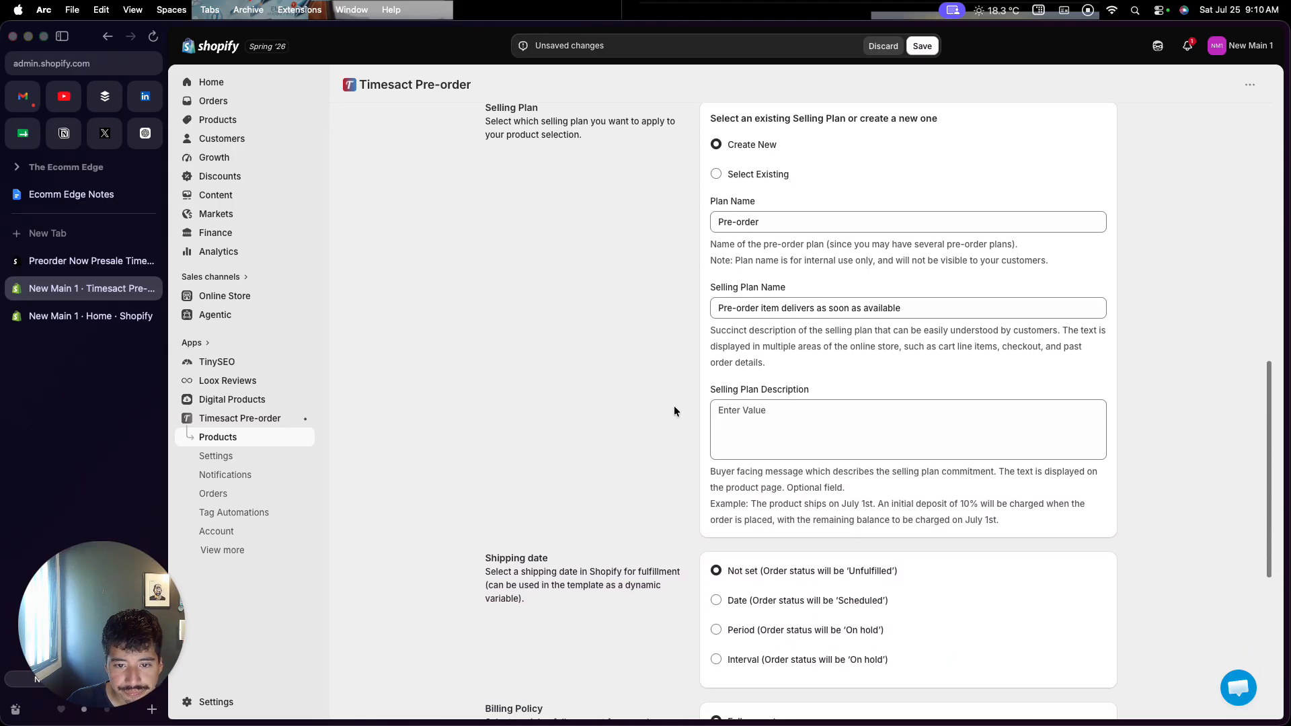
pyautogui.scroll(-3, 674, 406)
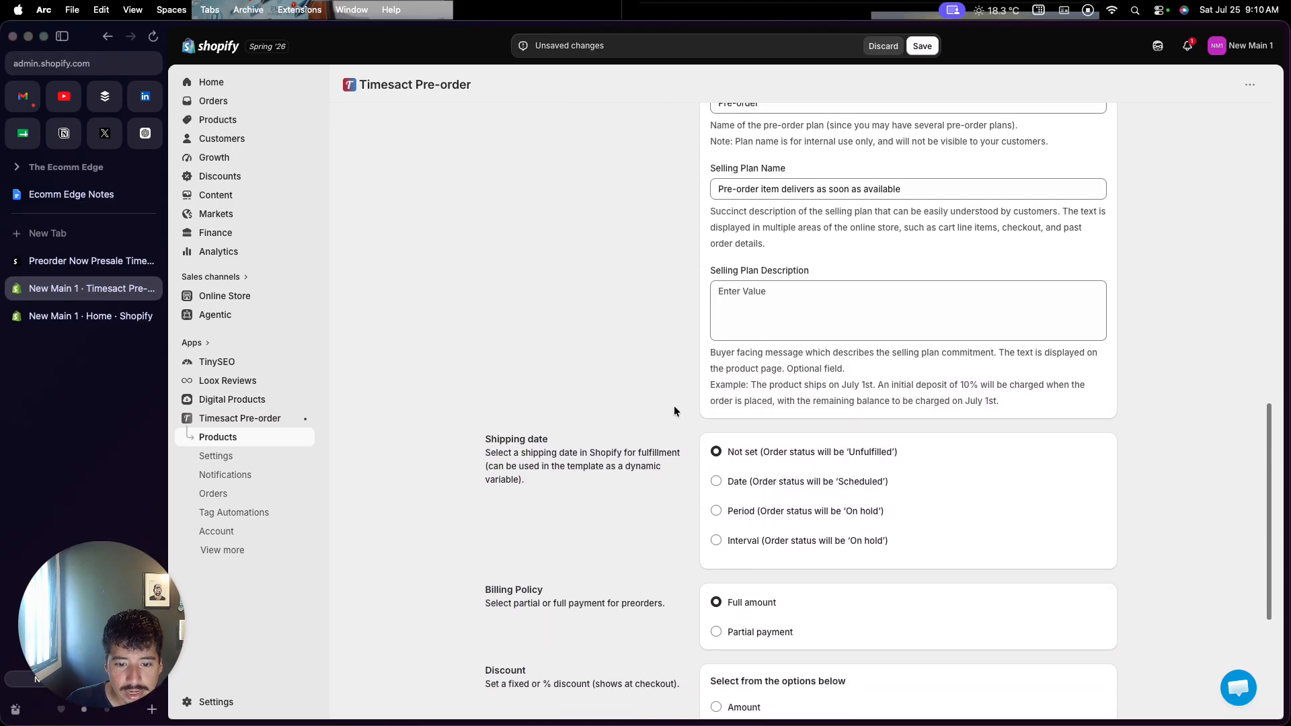
pyautogui.scroll(-1, 586, 495)
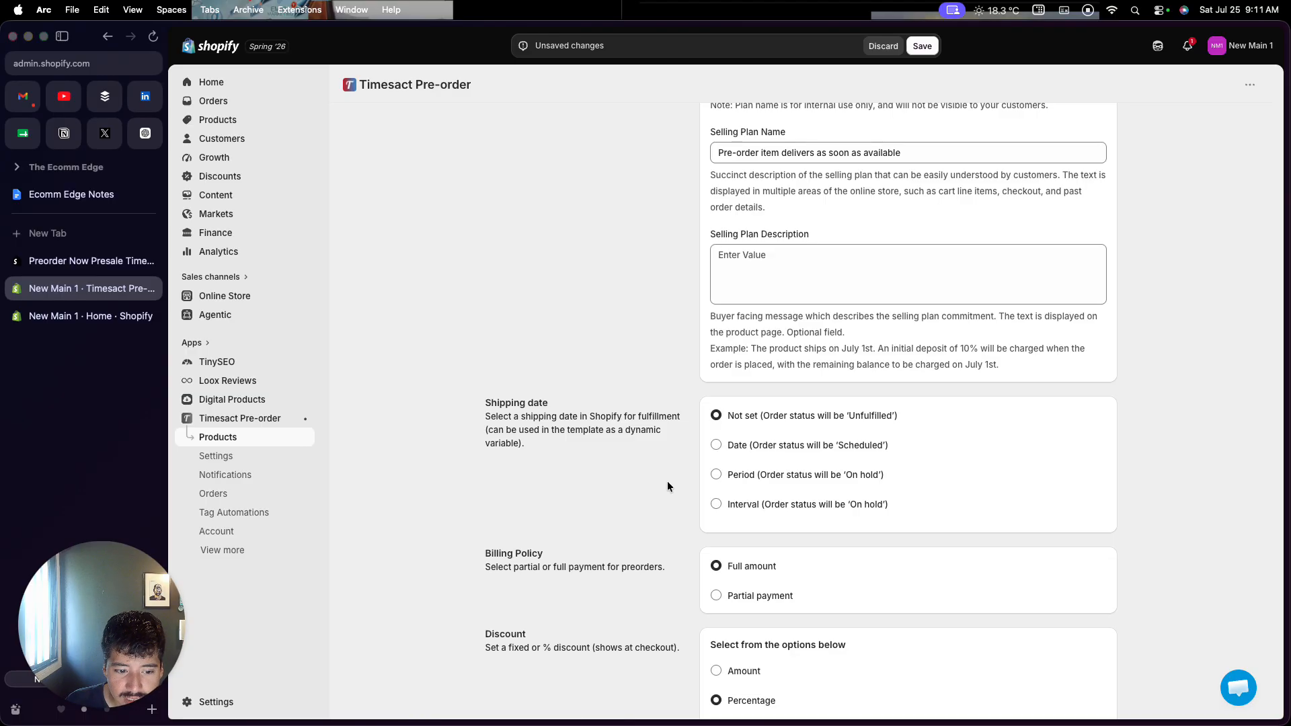
pyautogui.scroll(-3, 667, 481)
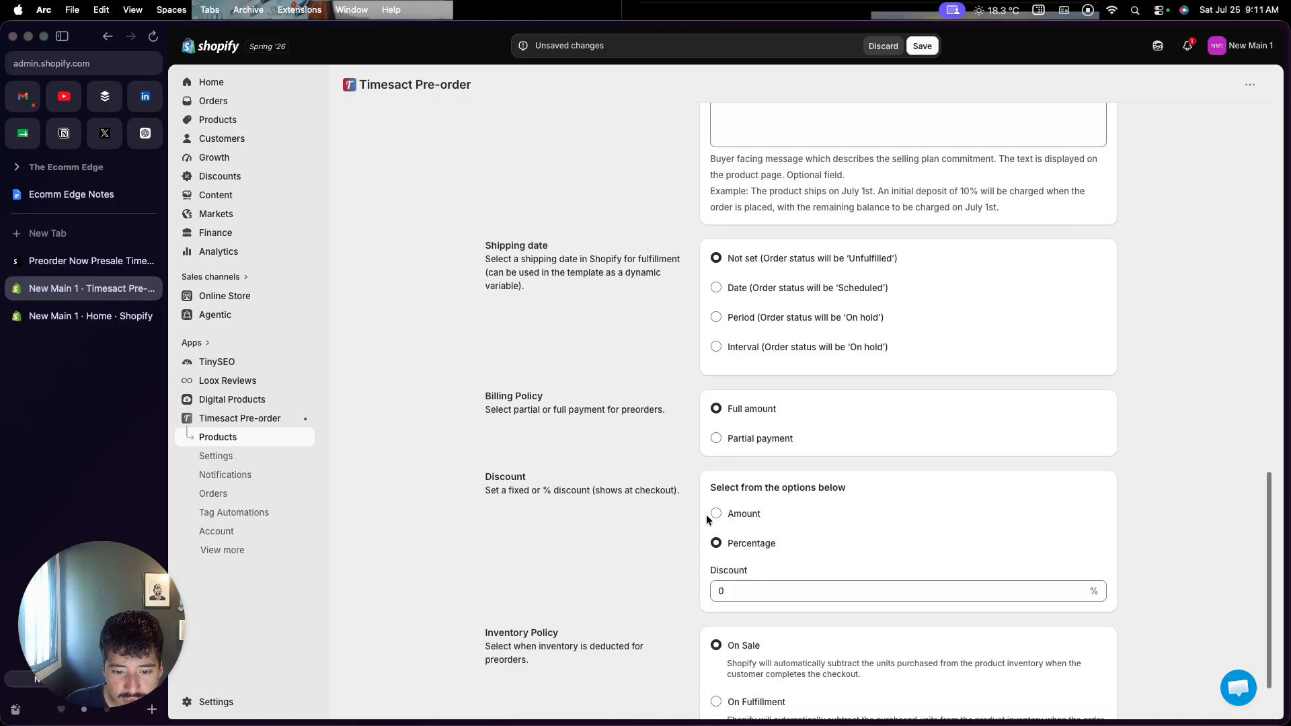
pyautogui.scroll(-1, 706, 519)
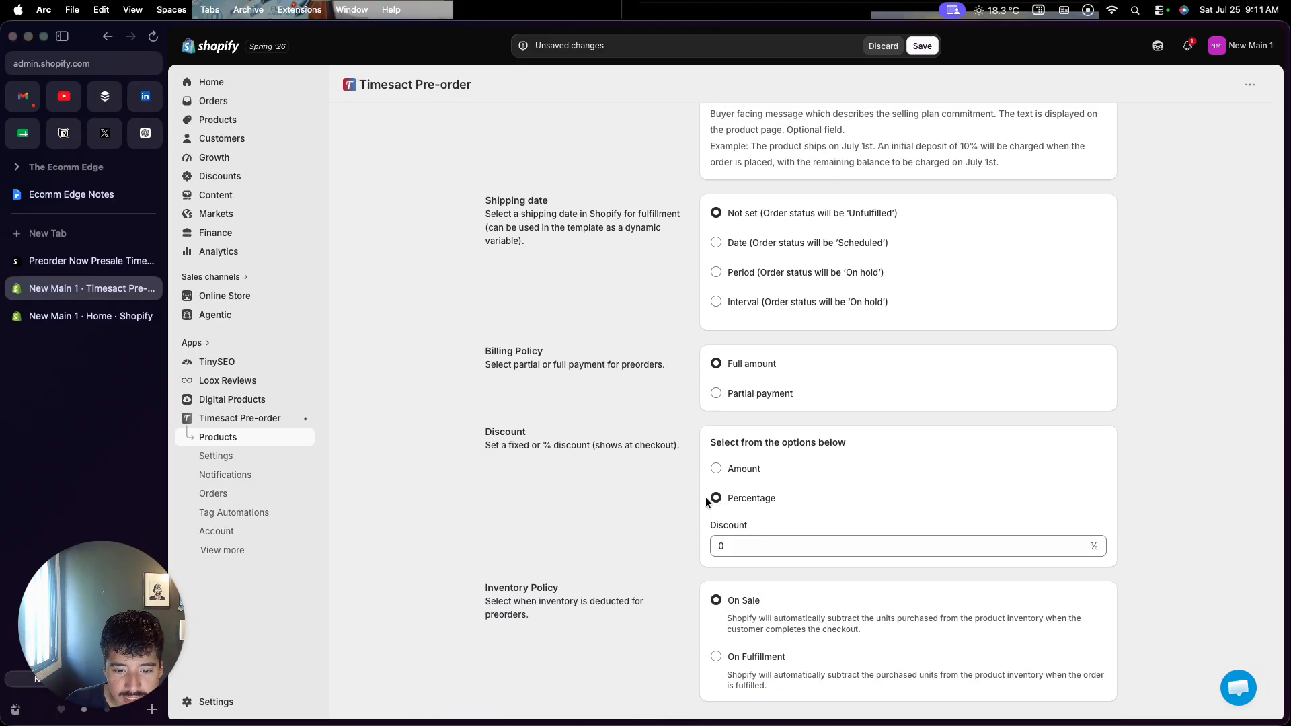
pyautogui.scroll(-1, 713, 517)
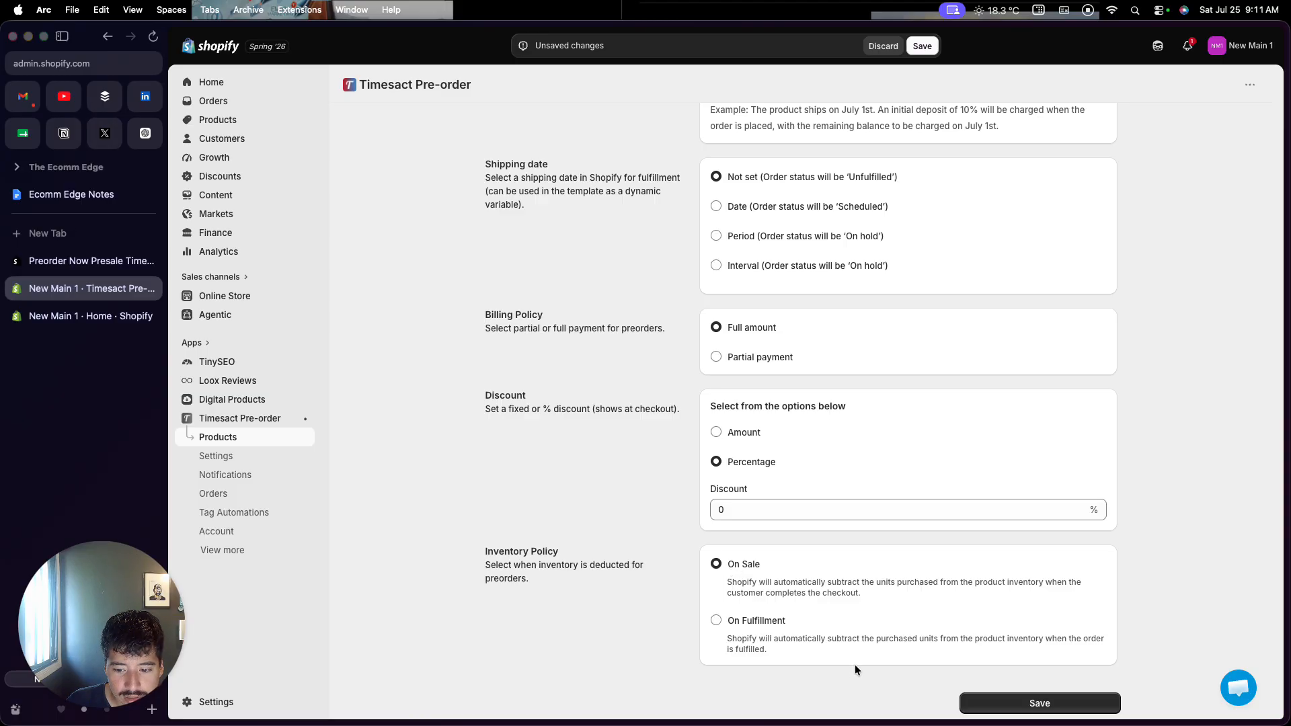
pyautogui.click(963, 701)
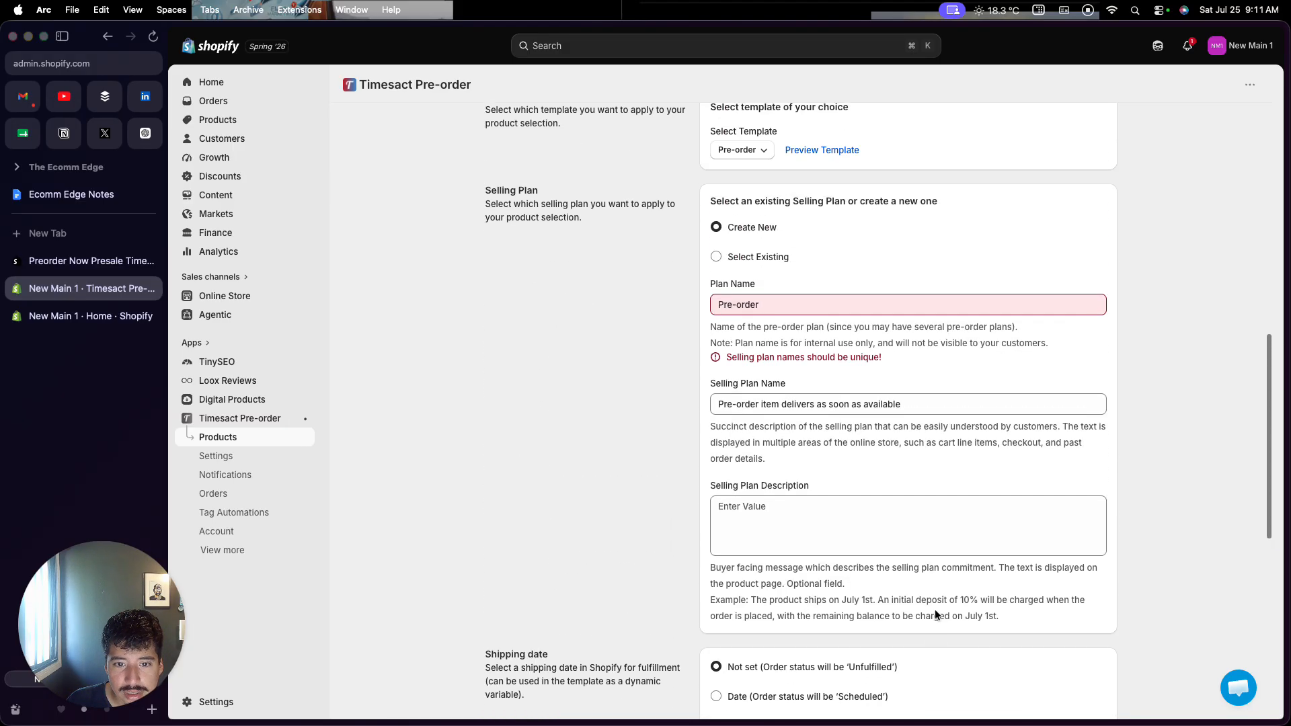
# Rename the selling plan to 'Pre-order Our e-Learning Course' and save the setup
pyautogui.click(766, 320)
pyautogui.moveTo(767, 321); pyautogui.dragTo(700, 325)
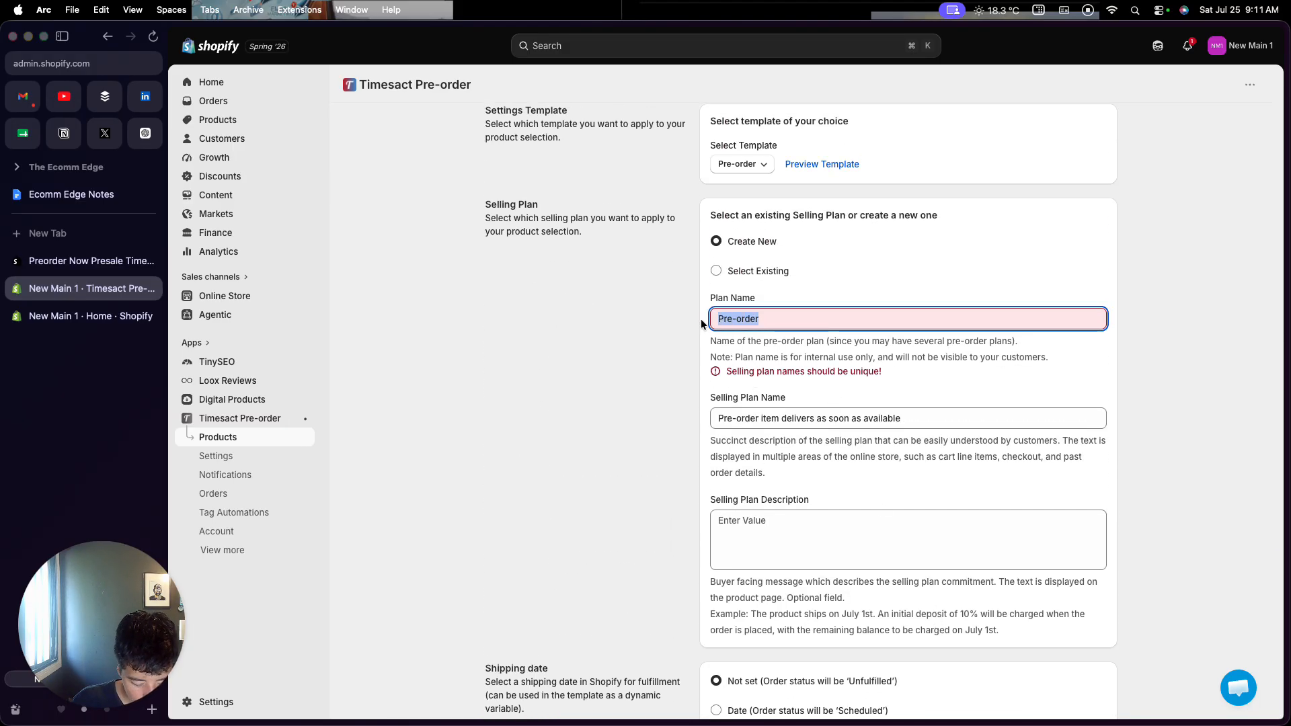
pyautogui.press('Right')
pyautogui.write('O')
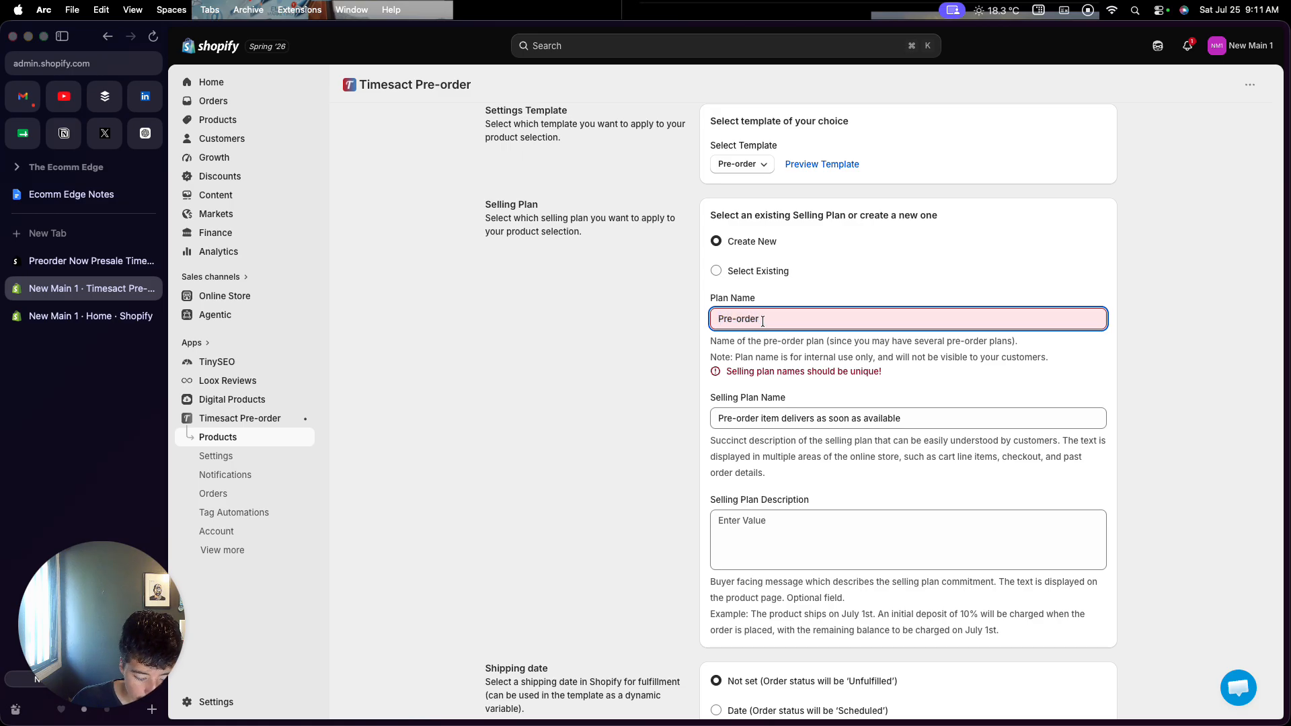
pyautogui.write('ur e-L')
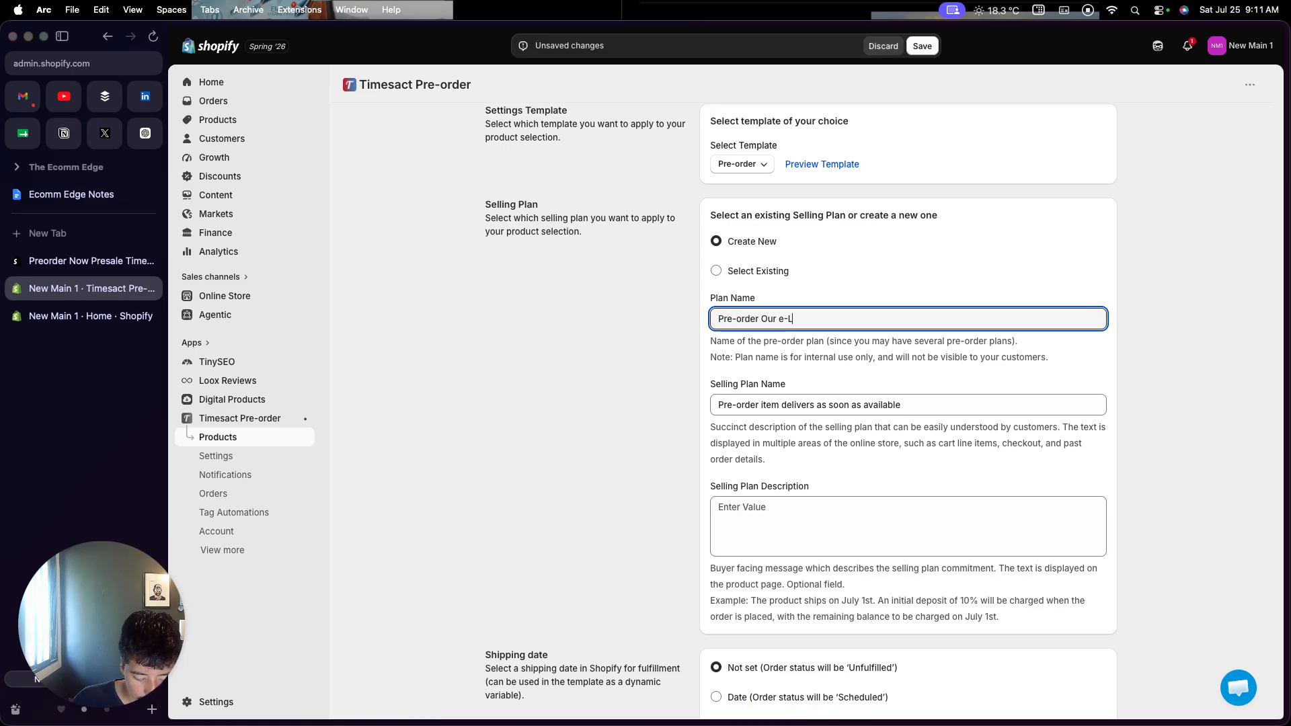
pyautogui.write('earning Course')
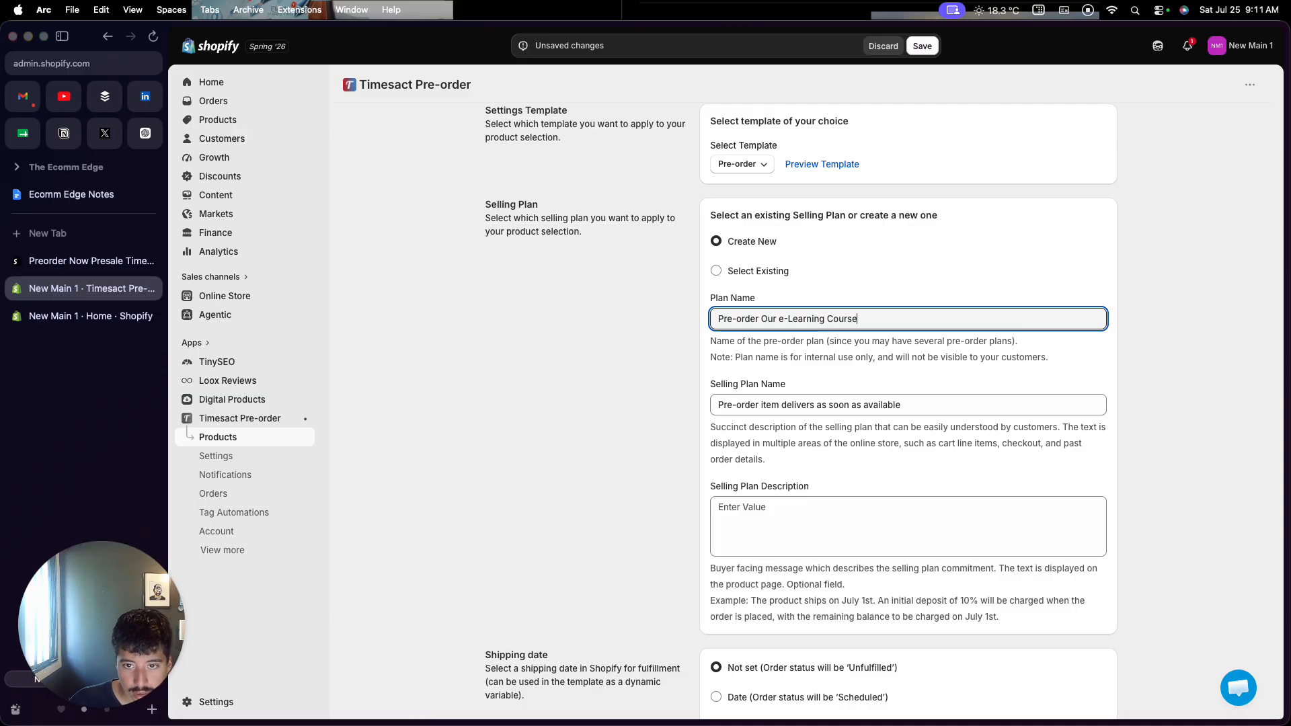
pyautogui.click(919, 48)
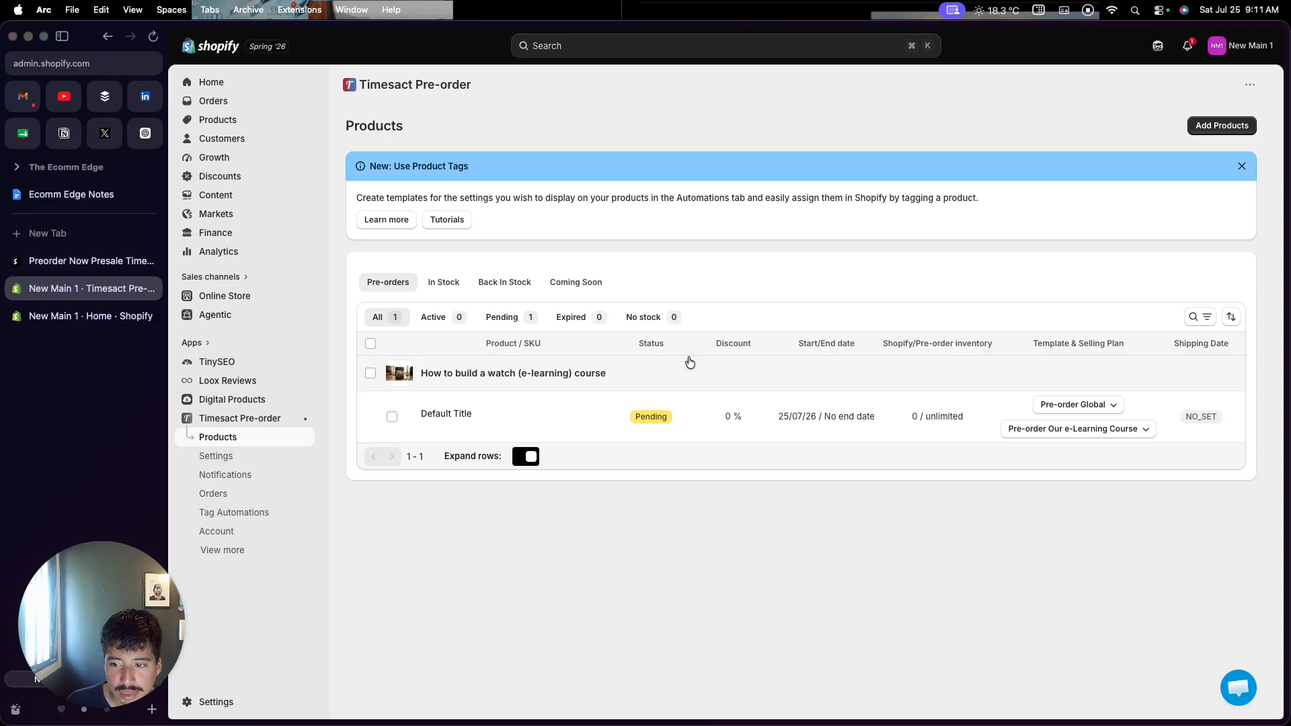
# Preview the course on the storefront, then open it in Shopify's product admin
pyautogui.moveTo(490, 404)
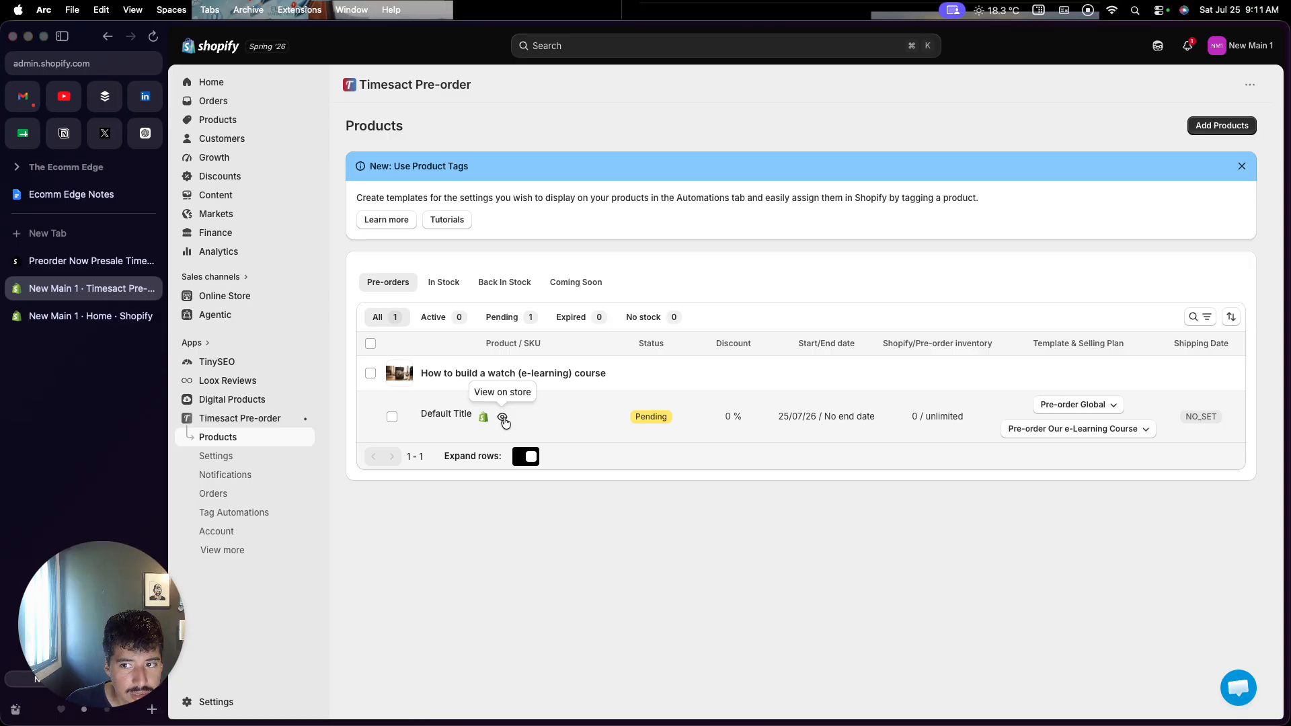
pyautogui.click(503, 417)
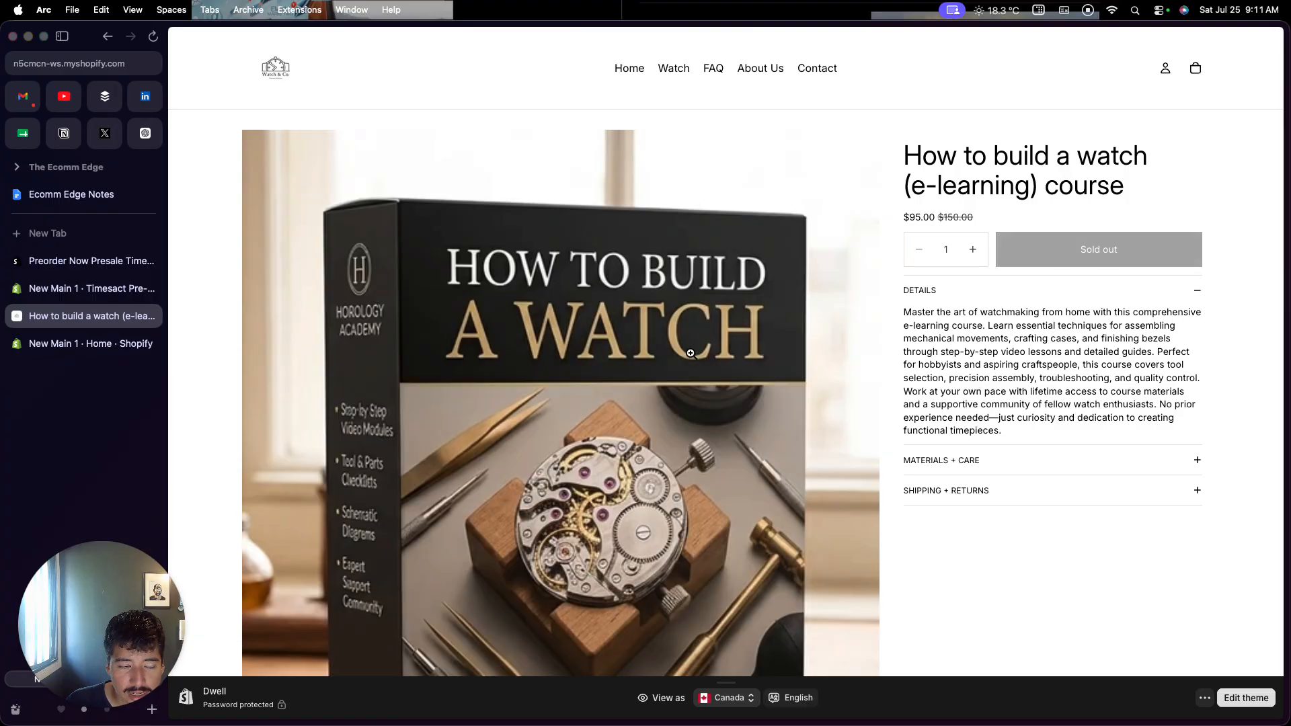
pyautogui.click(151, 316)
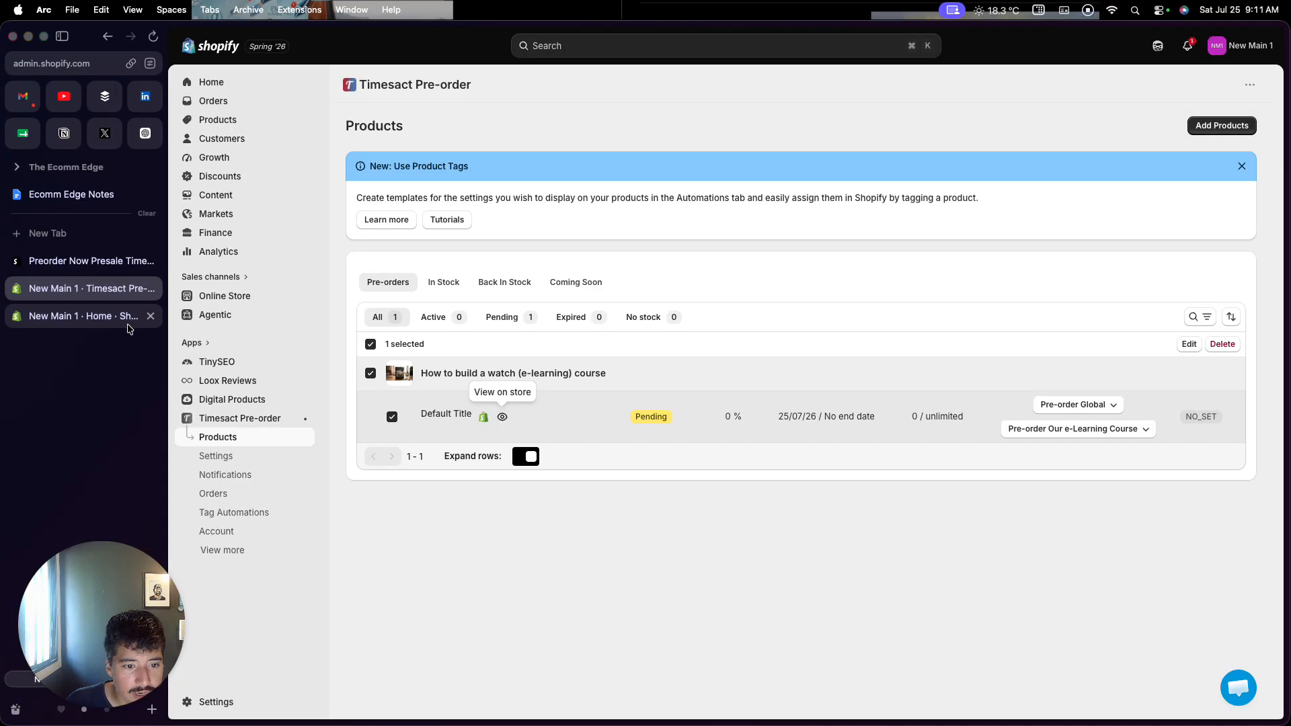
pyautogui.click(484, 417)
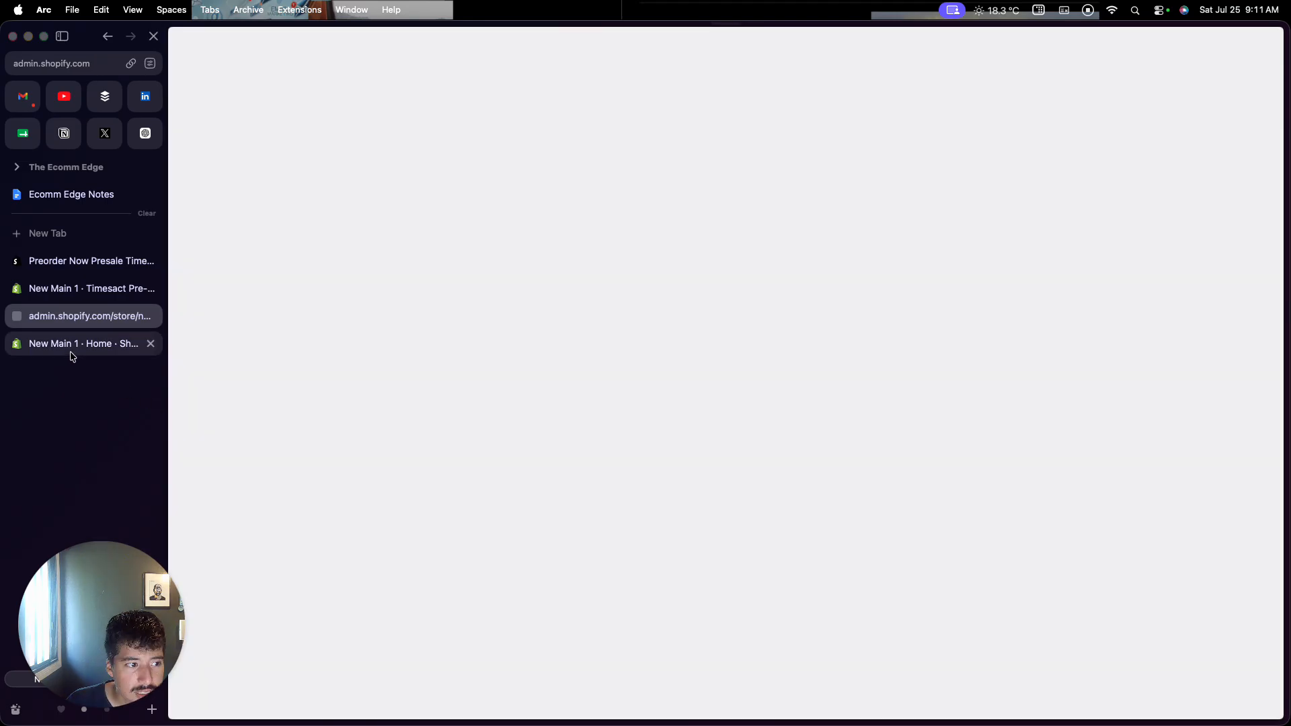
pyautogui.click(81, 294)
# Assign the Pre-order Our e-Learning Course selling plan and reopen the course's configuration
pyautogui.moveTo(466, 417)
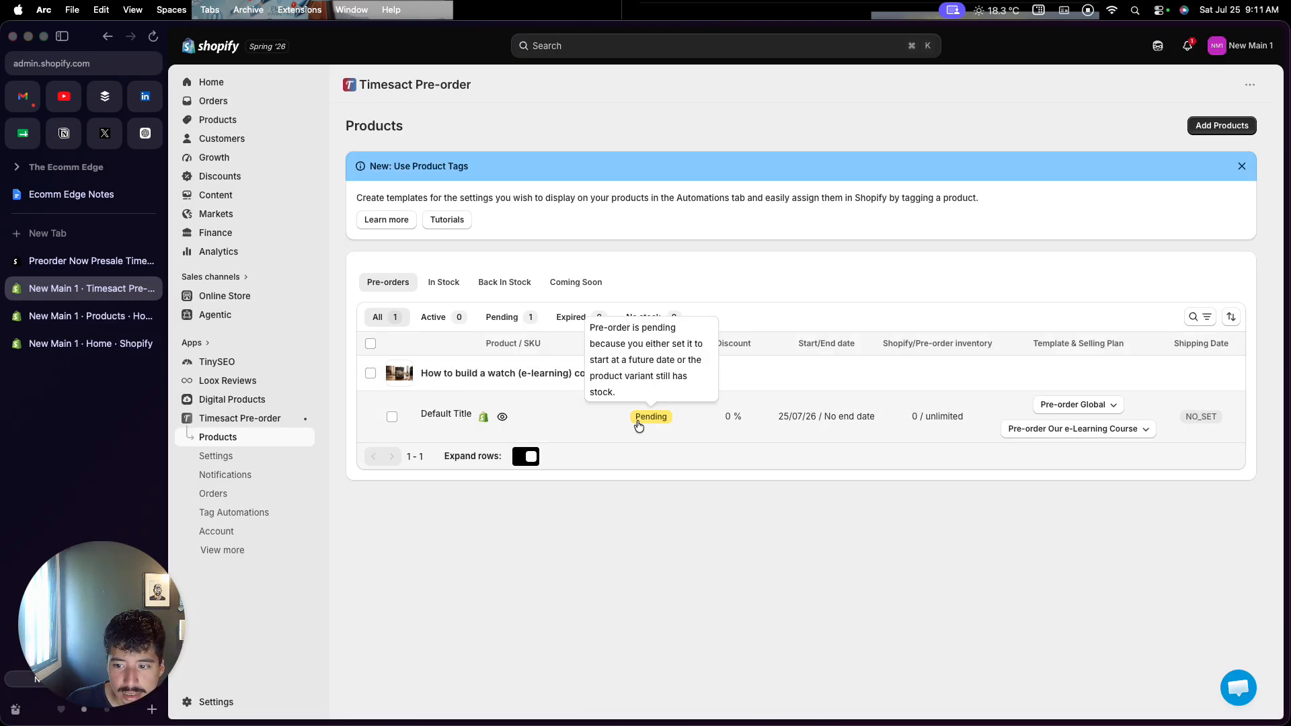
pyautogui.click(1065, 425)
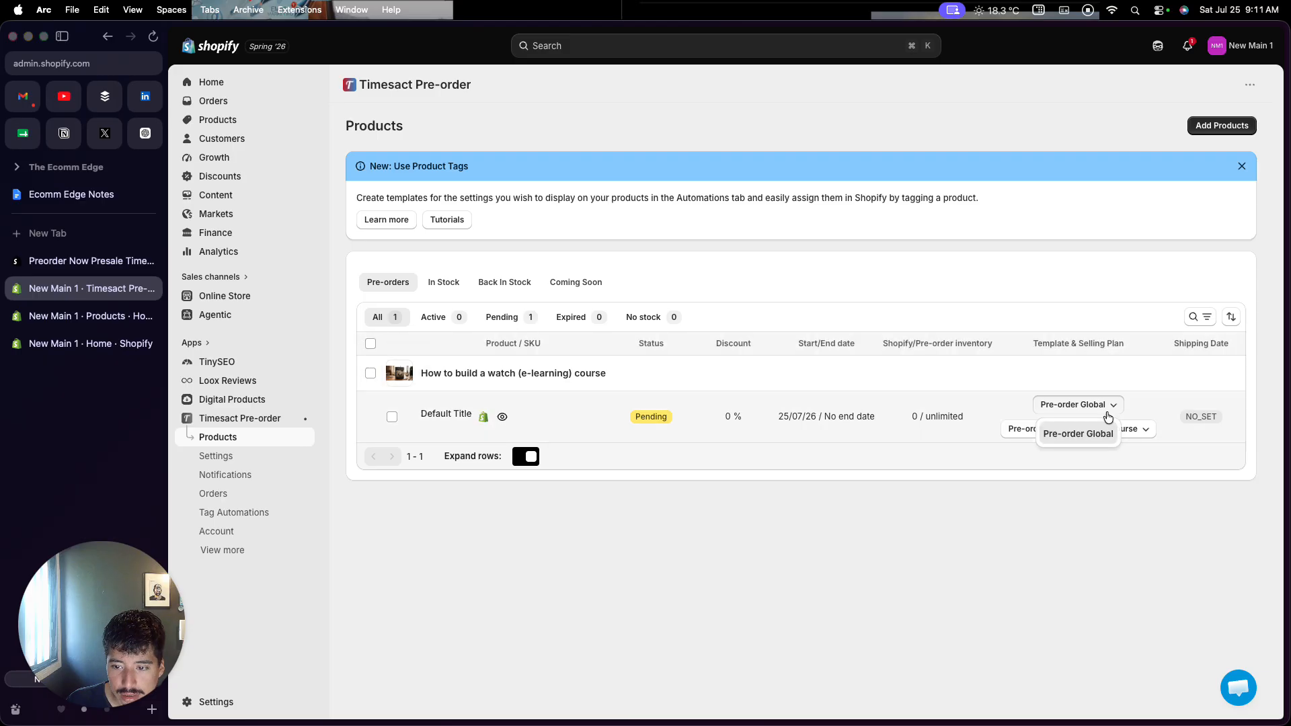
pyautogui.click(1138, 436)
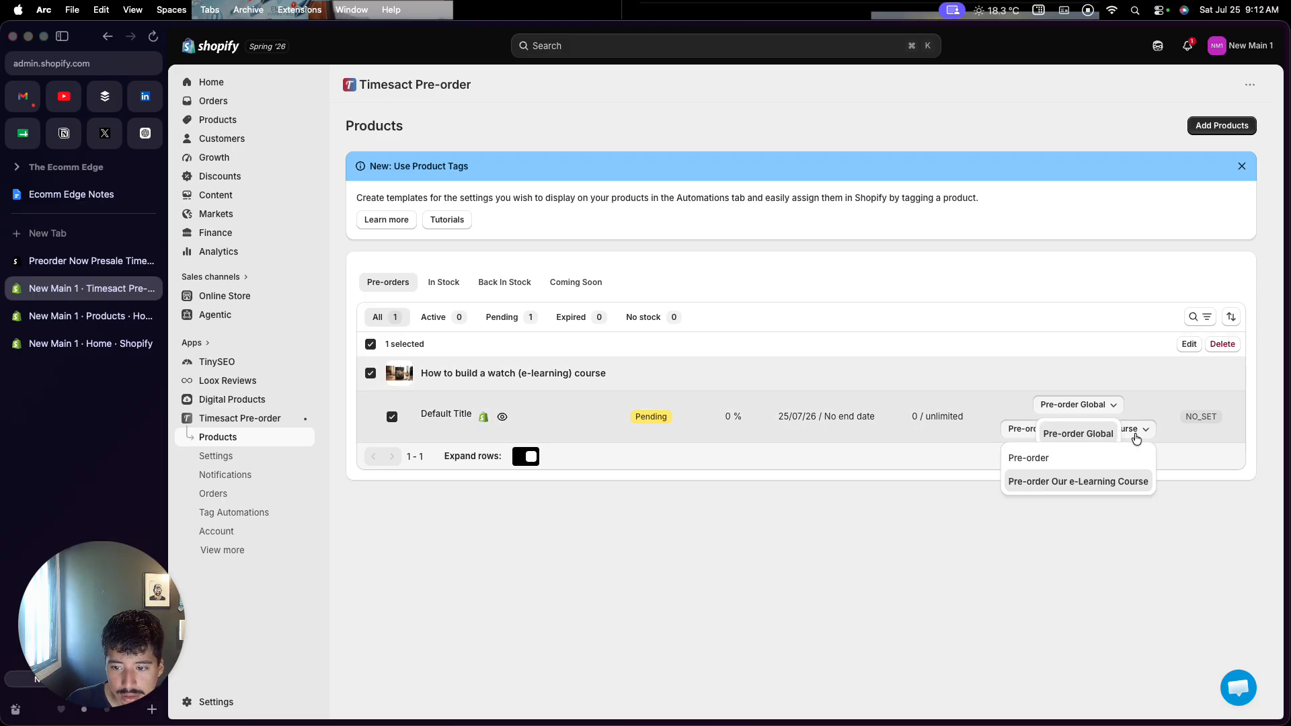
pyautogui.click(1076, 481)
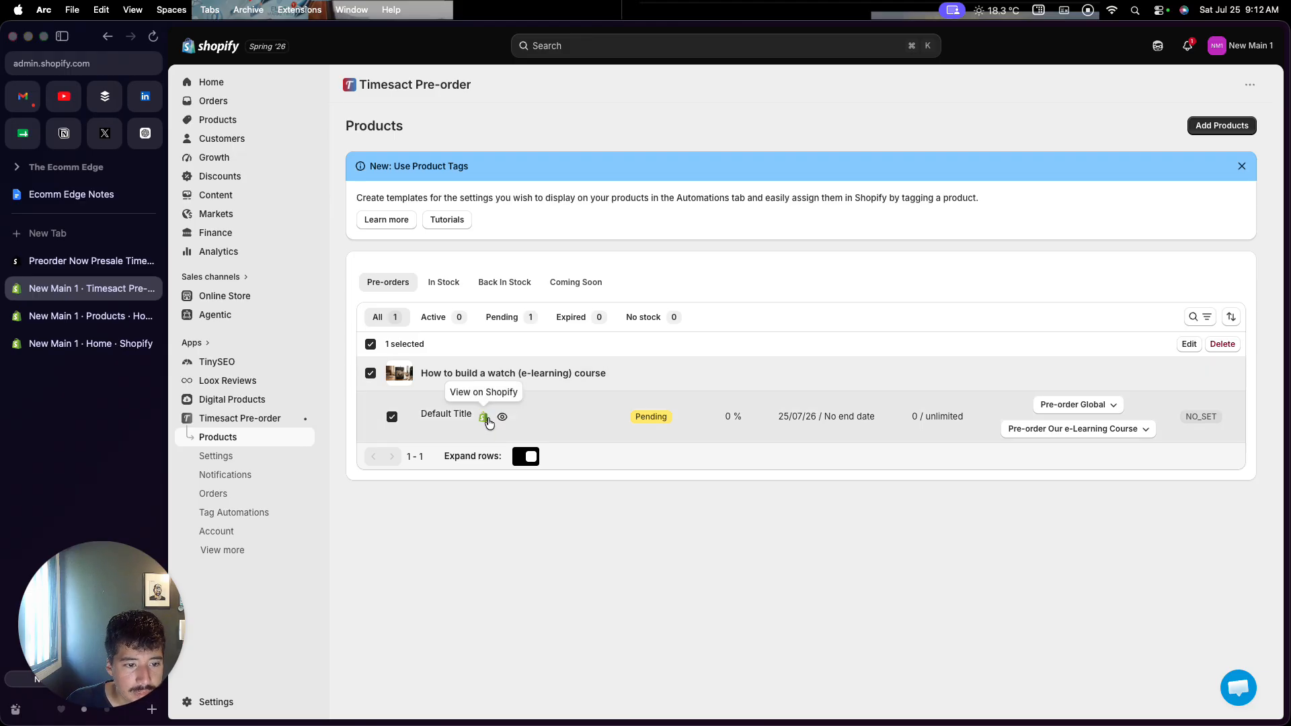
pyautogui.moveTo(632, 422)
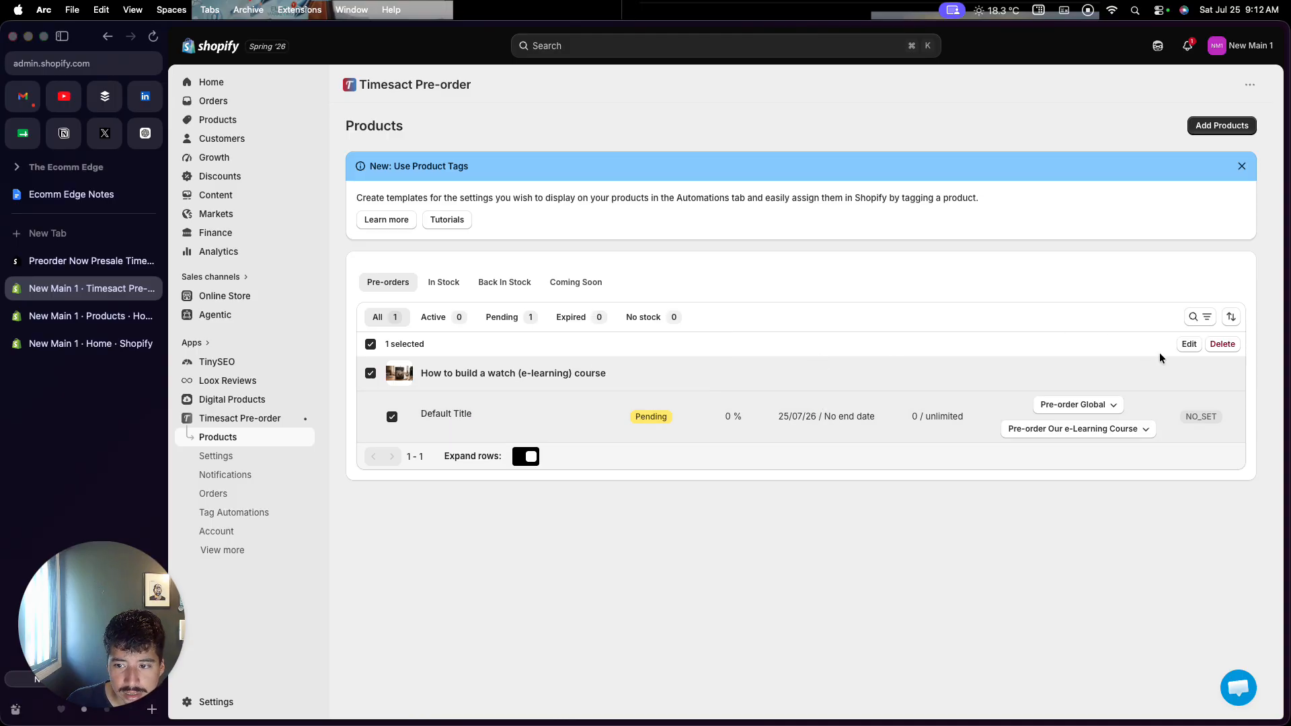
pyautogui.click(1187, 344)
# Move the pre-order start to Jul 24, 2026, save, and check the course's storefront page
pyautogui.scroll(-7, 872, 428)
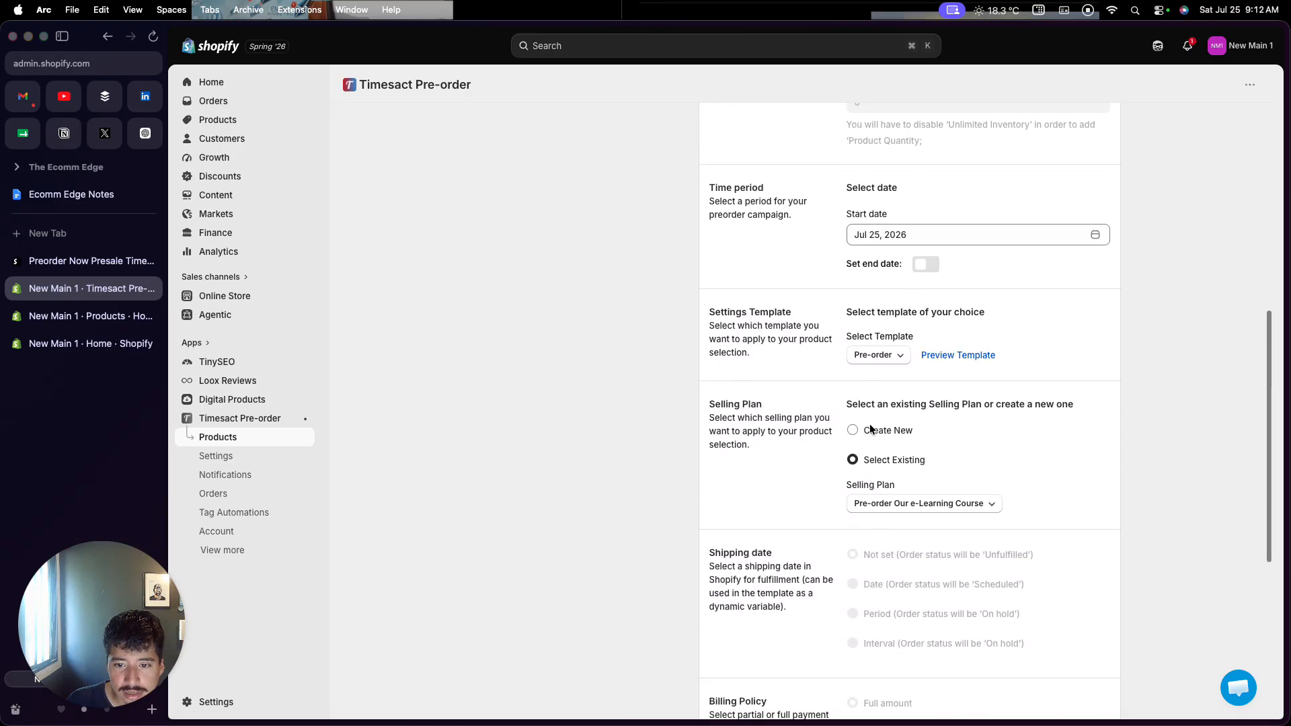
pyautogui.click(876, 234)
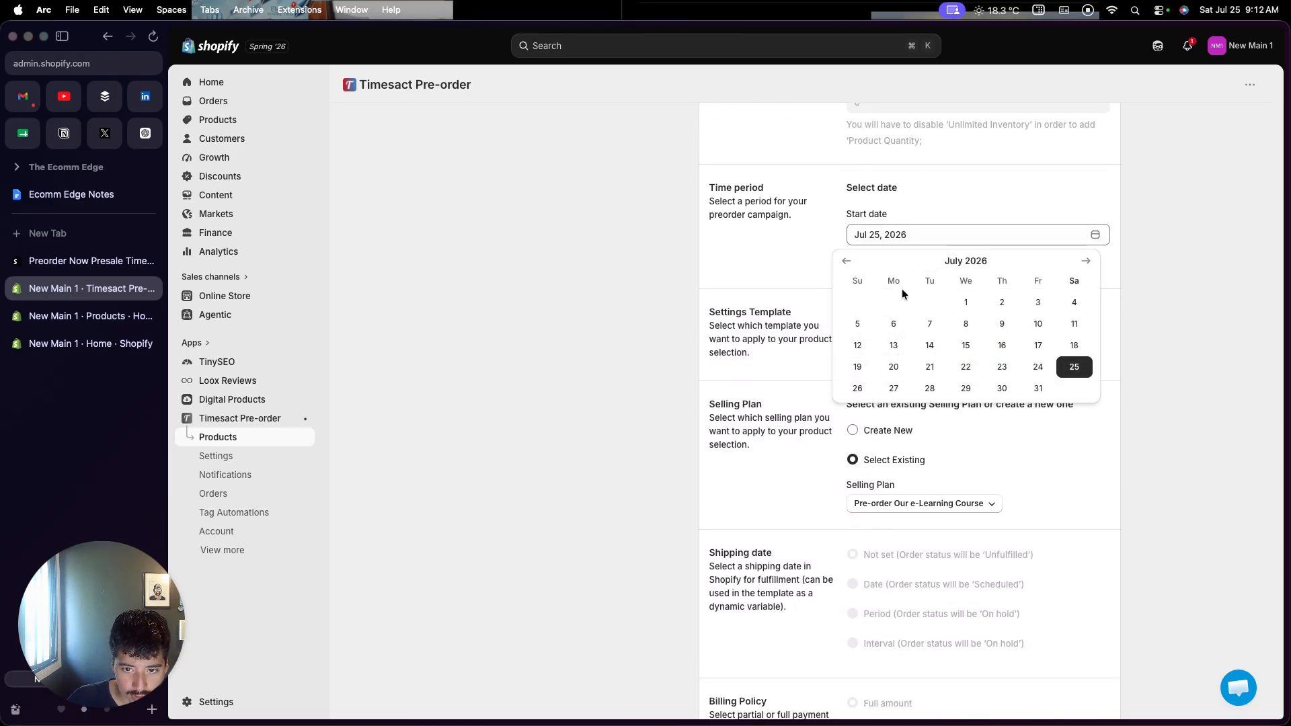
pyautogui.click(1036, 366)
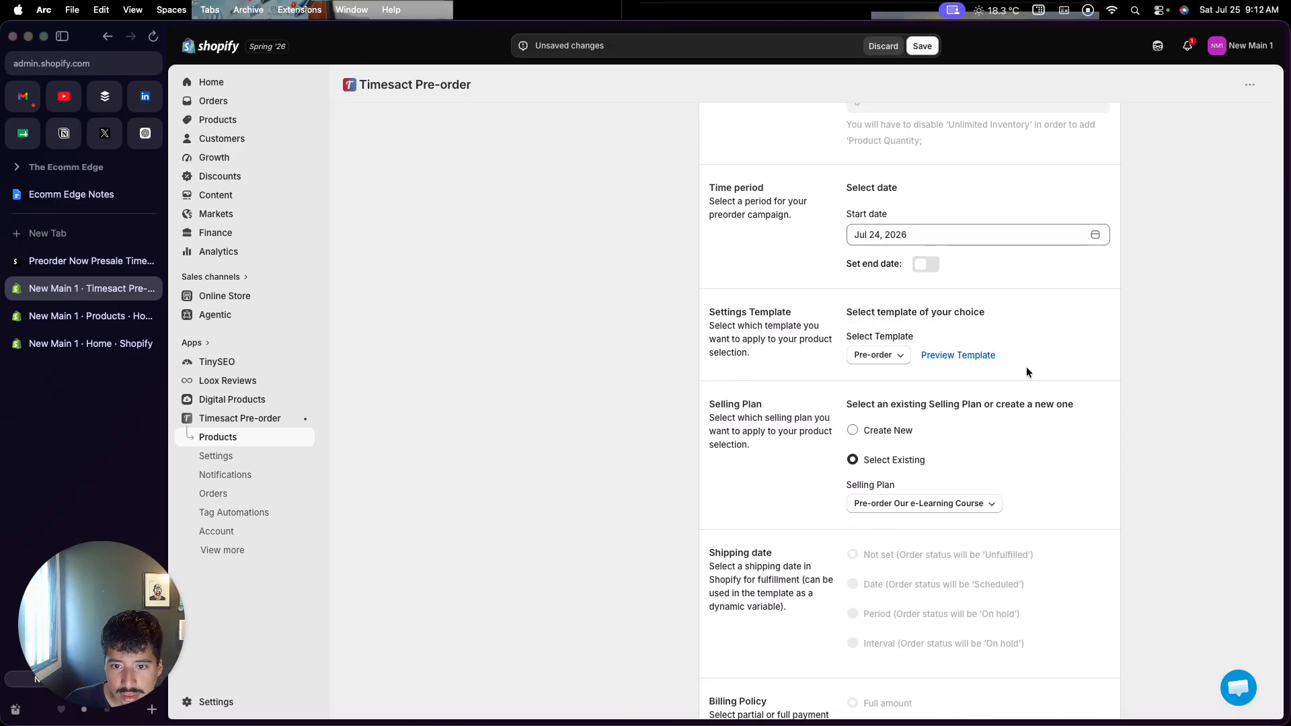
pyautogui.click(922, 46)
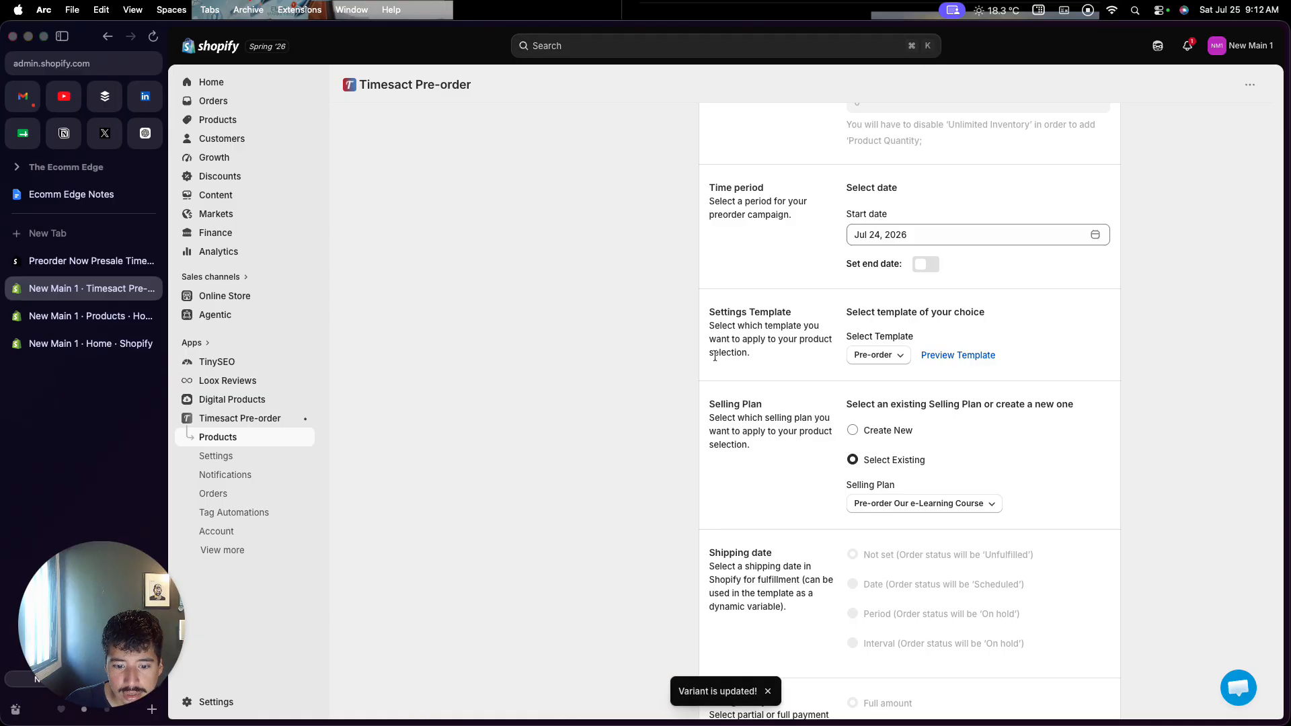
pyautogui.scroll(-6, 715, 356)
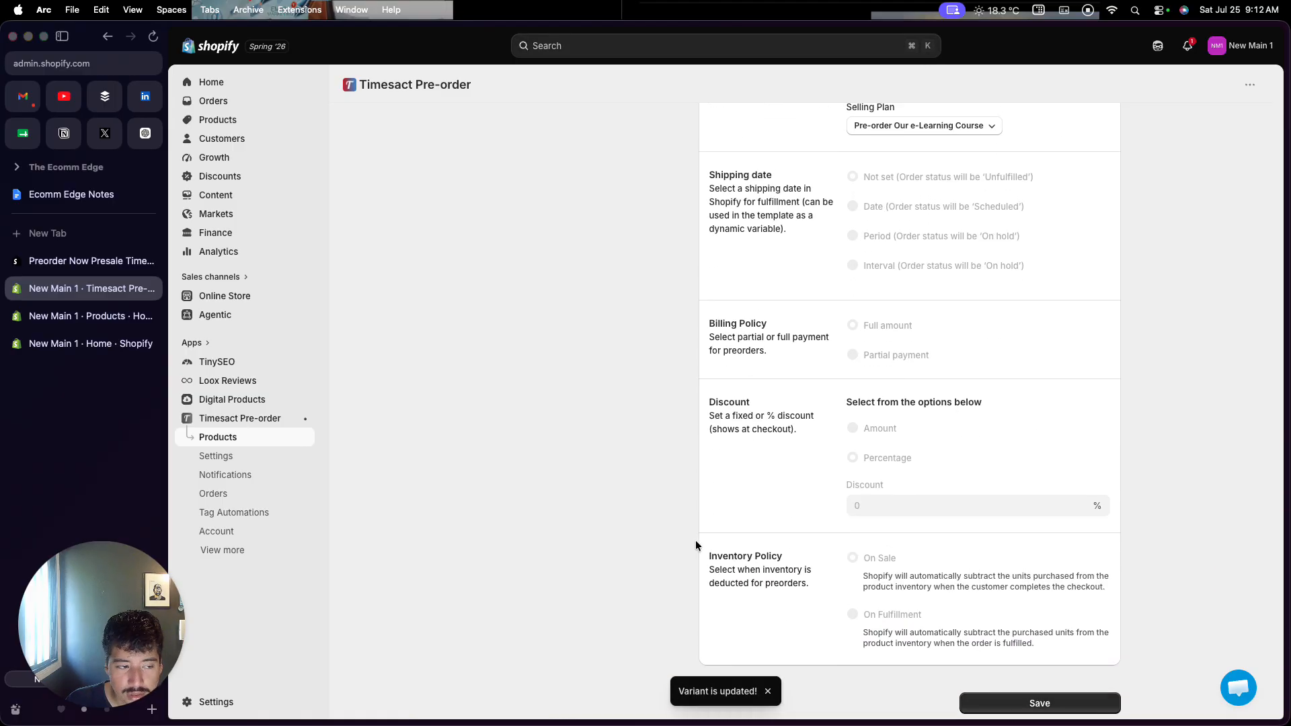
pyautogui.scroll(6, 499, 345)
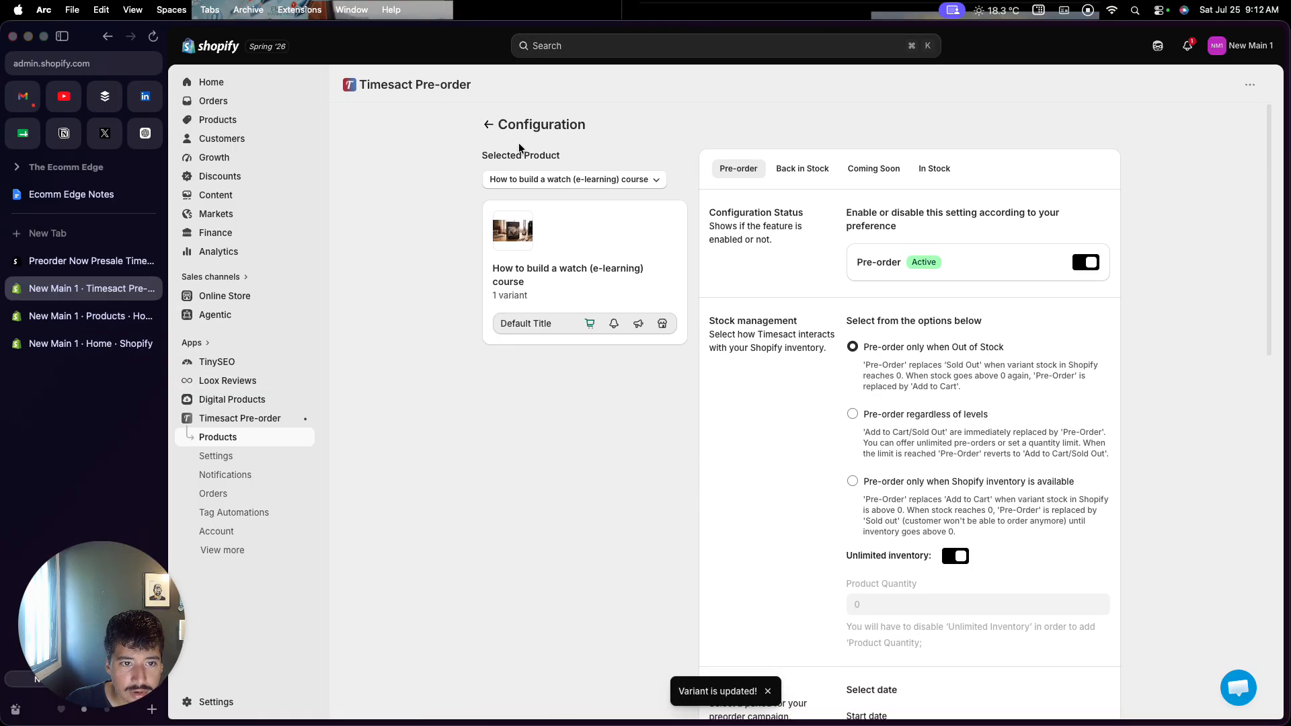
pyautogui.click(489, 126)
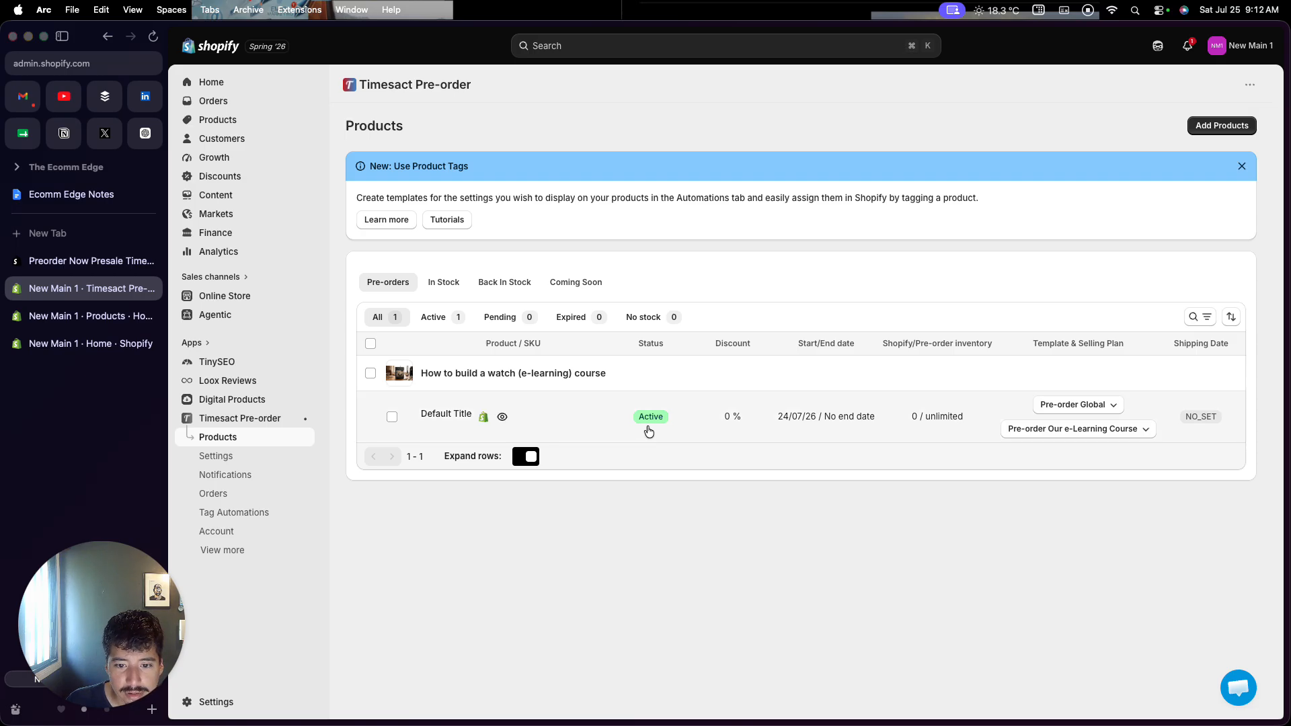
pyautogui.click(502, 417)
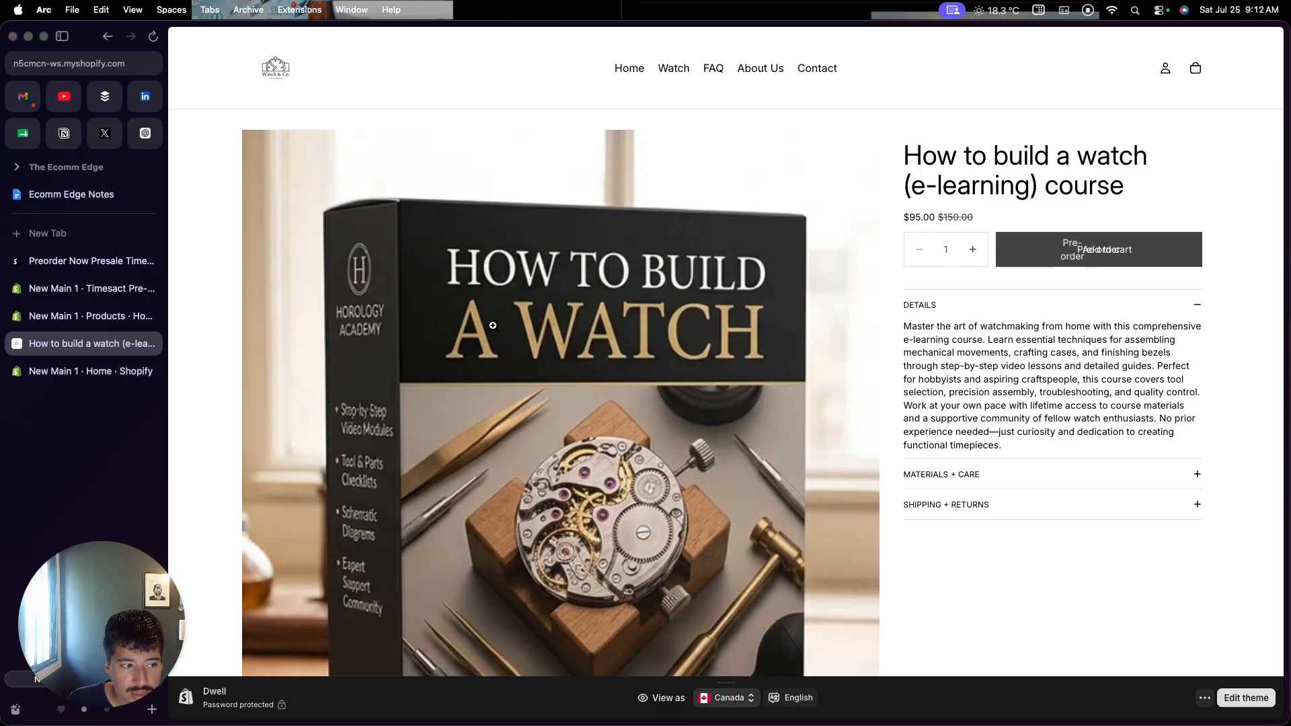
pyautogui.click(151, 344)
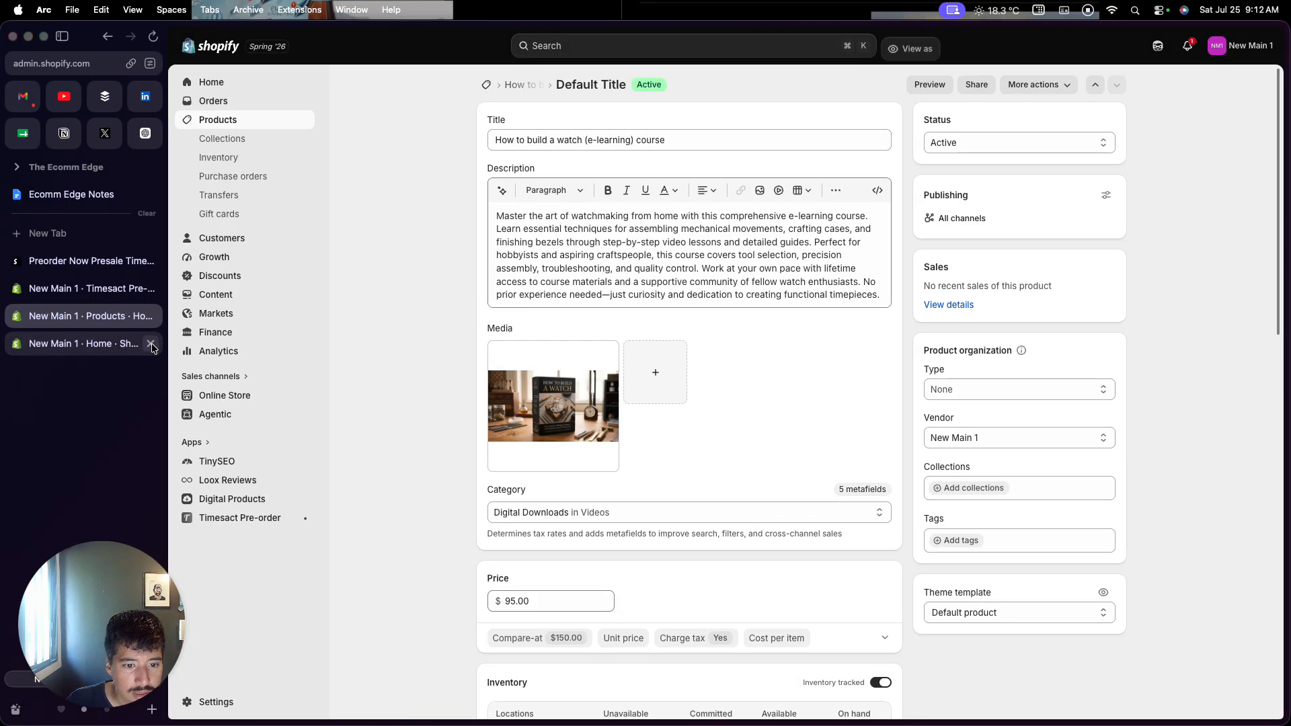
pyautogui.click(91, 288)
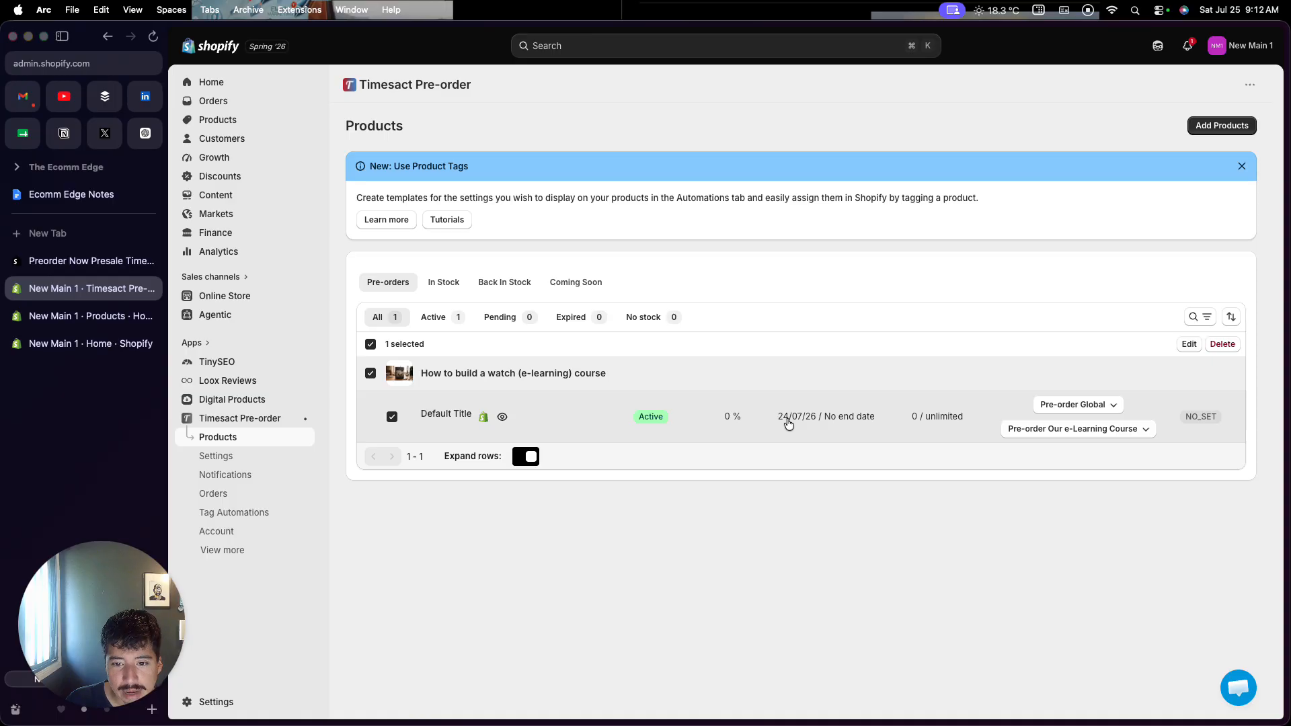
pyautogui.click(255, 460)
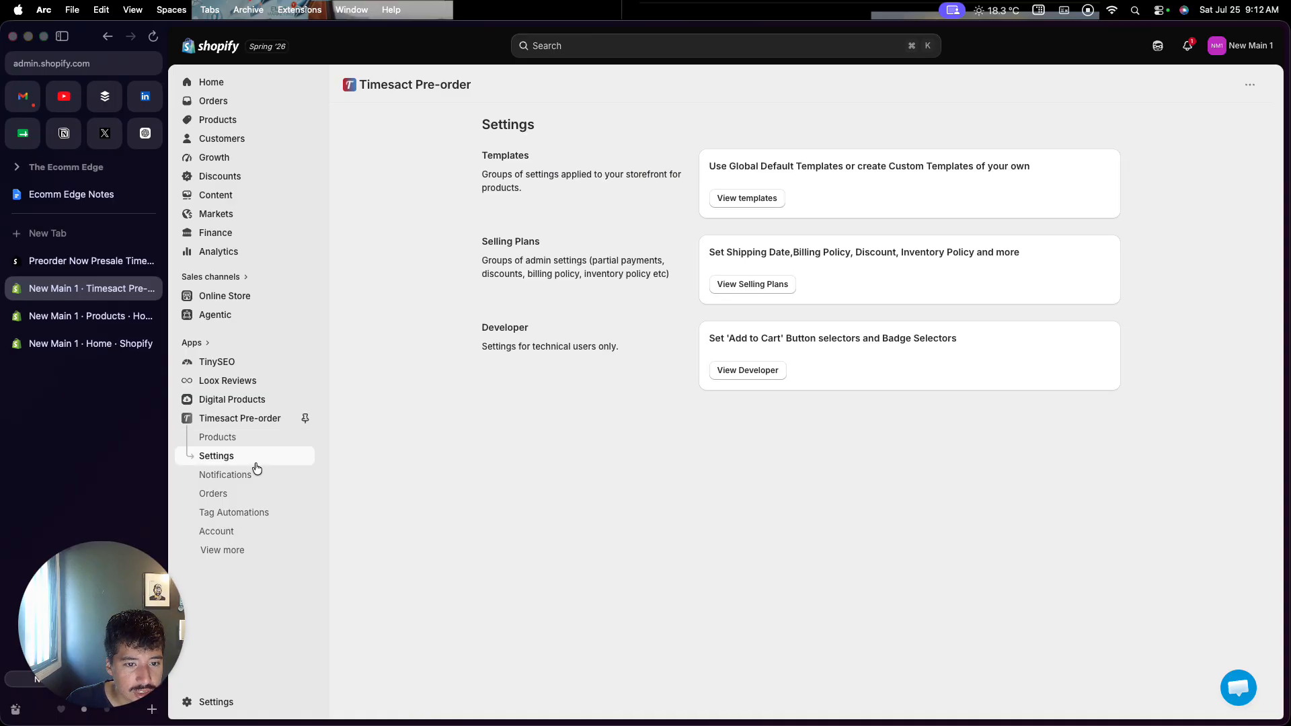
pyautogui.click(252, 476)
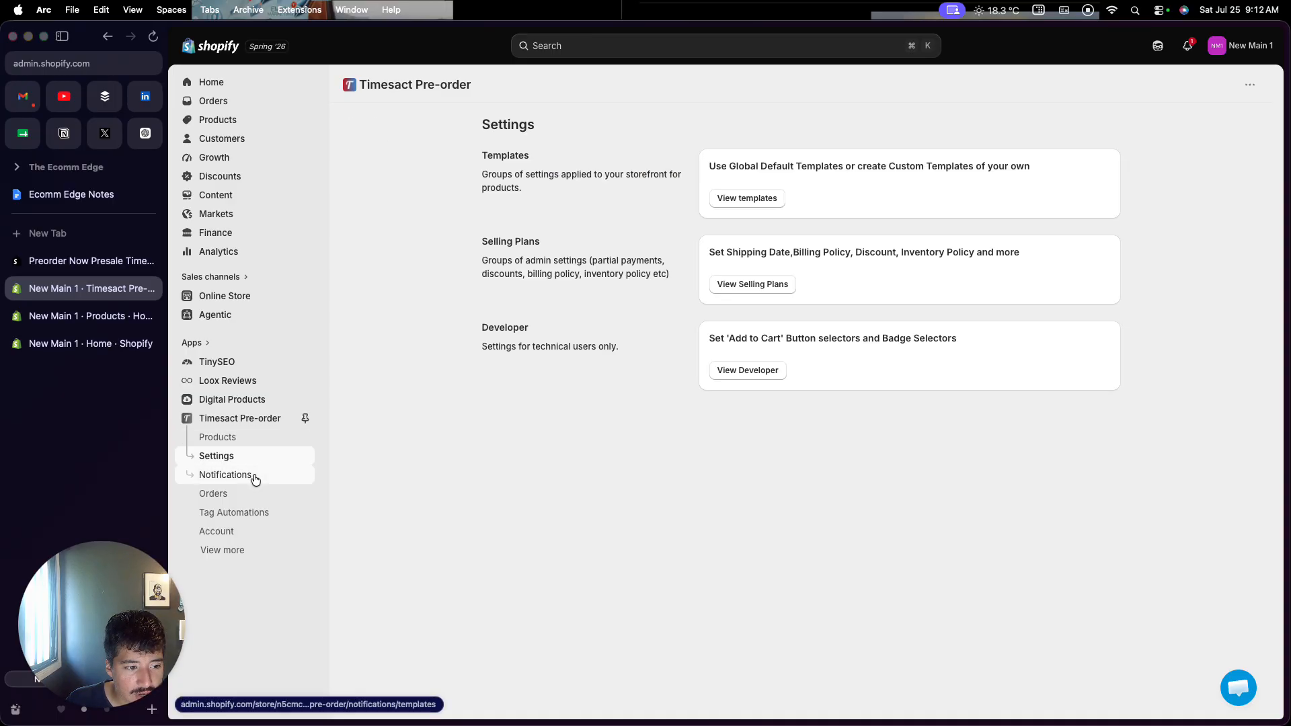
pyautogui.click(243, 441)
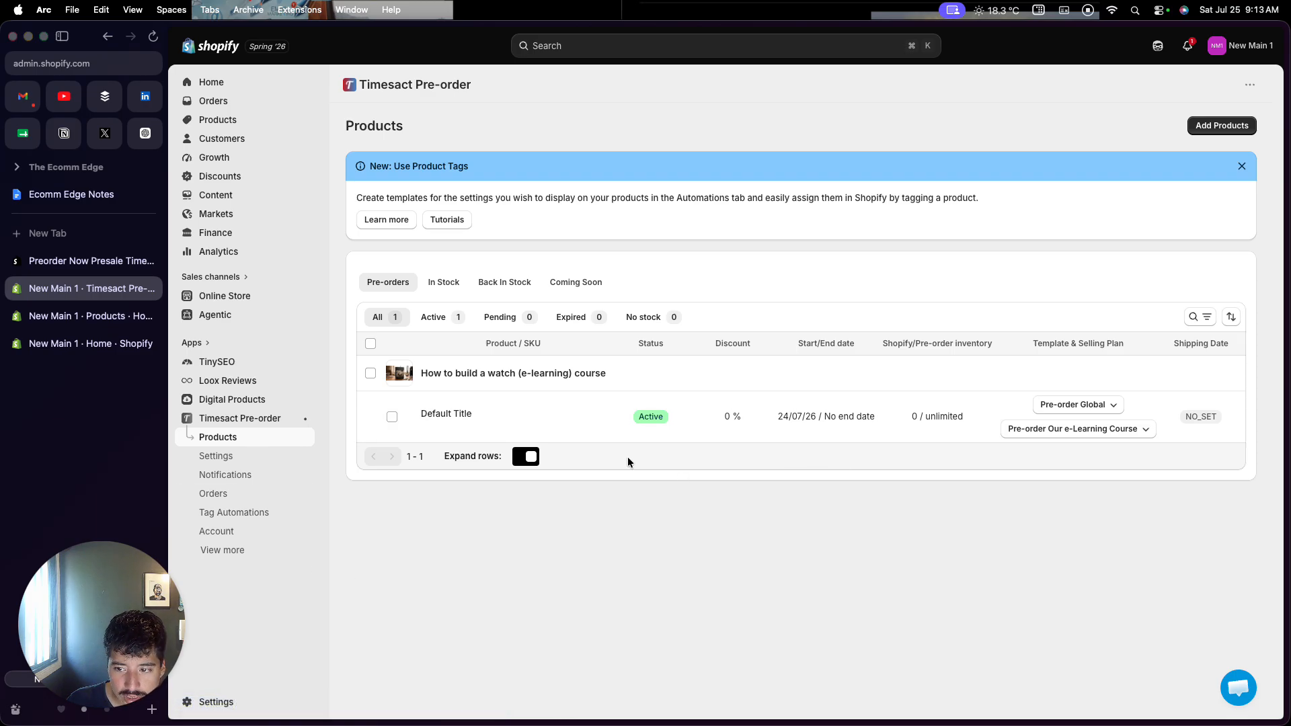
pyautogui.click(817, 435)
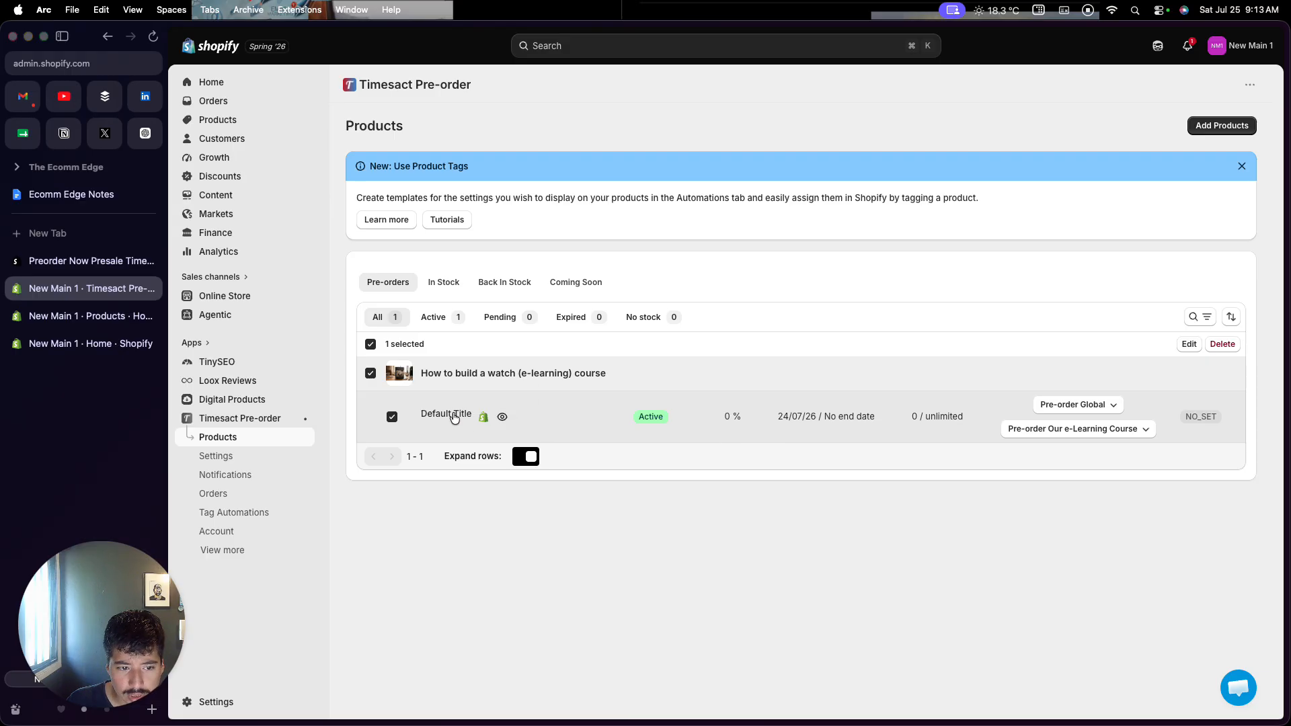
# Open the course variant's pre-order configuration and review its product list without changing it
pyautogui.click(1188, 344)
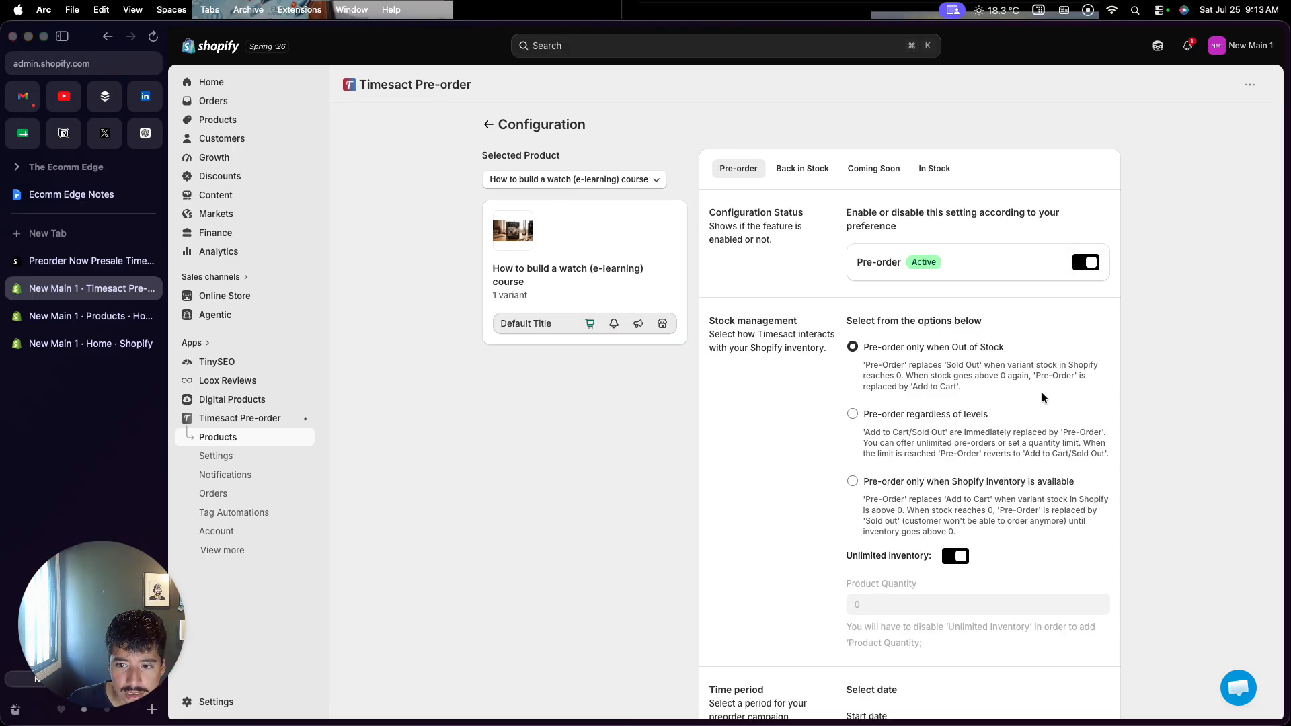
pyautogui.scroll(-1, 953, 457)
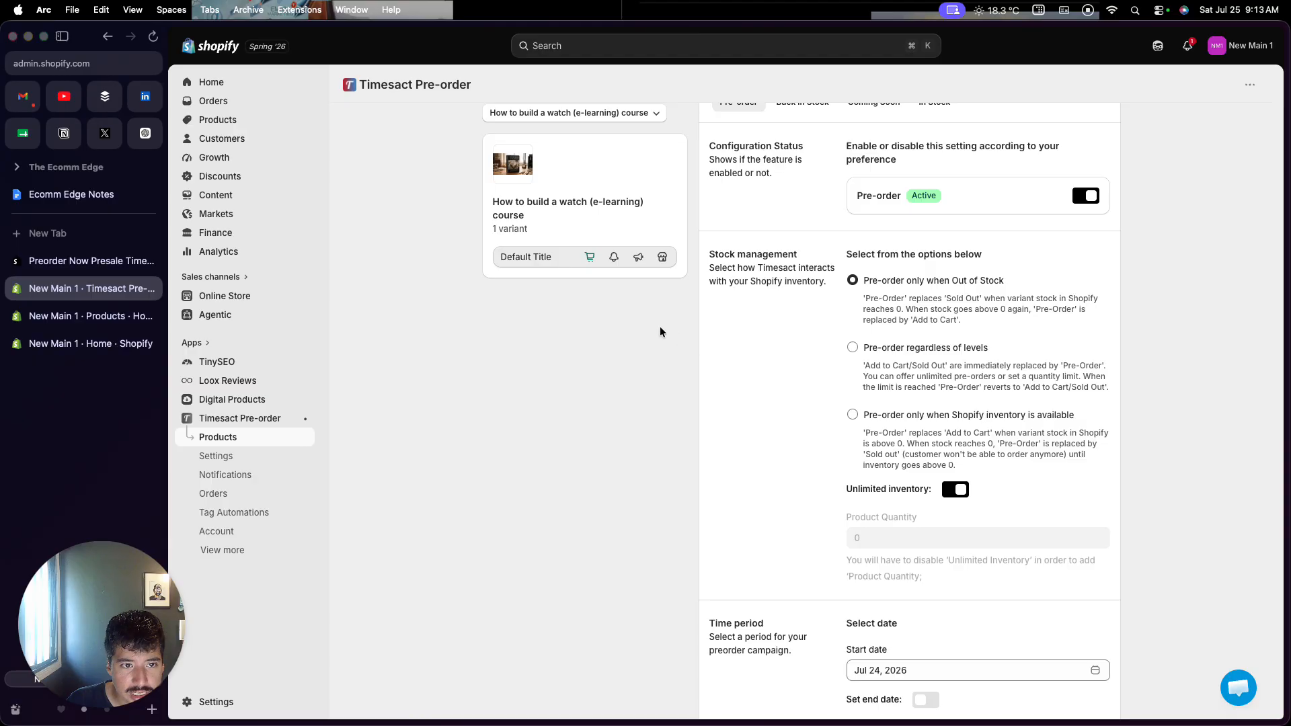
pyautogui.click(655, 141)
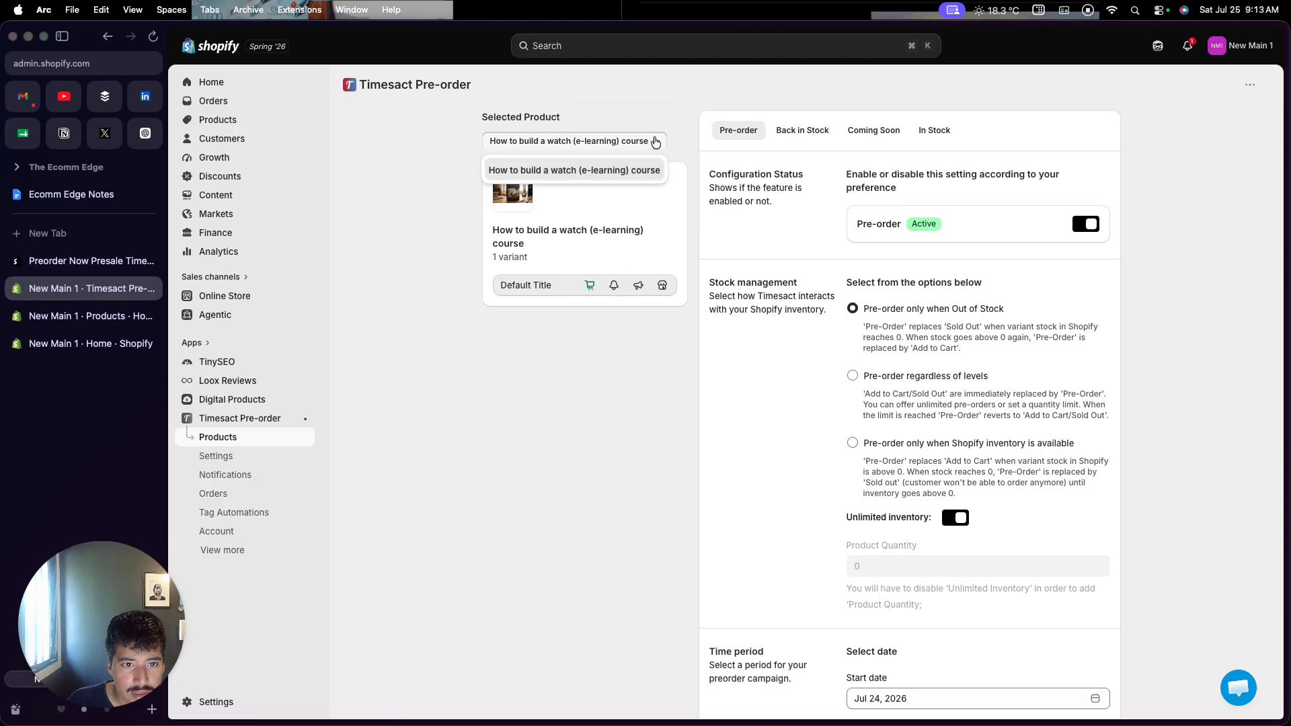
pyautogui.click(674, 115)
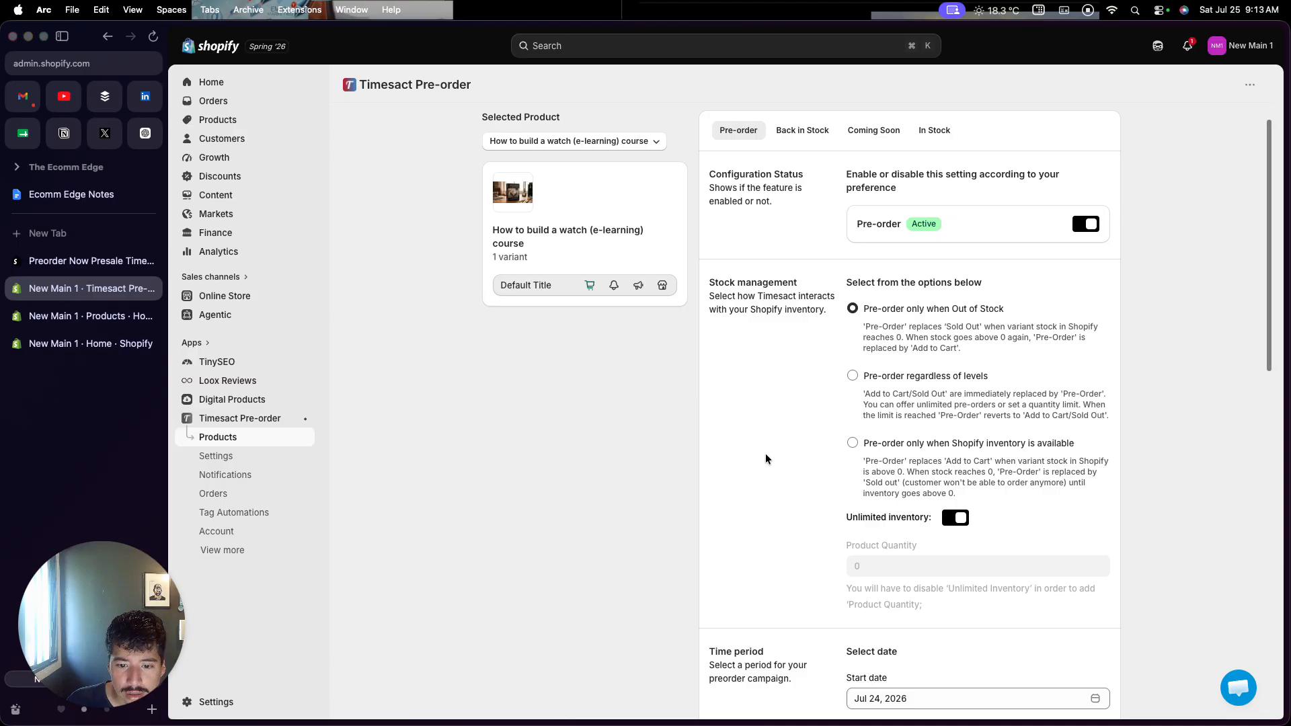
pyautogui.scroll(-5, 765, 453)
pyautogui.scroll(-5, 766, 453)
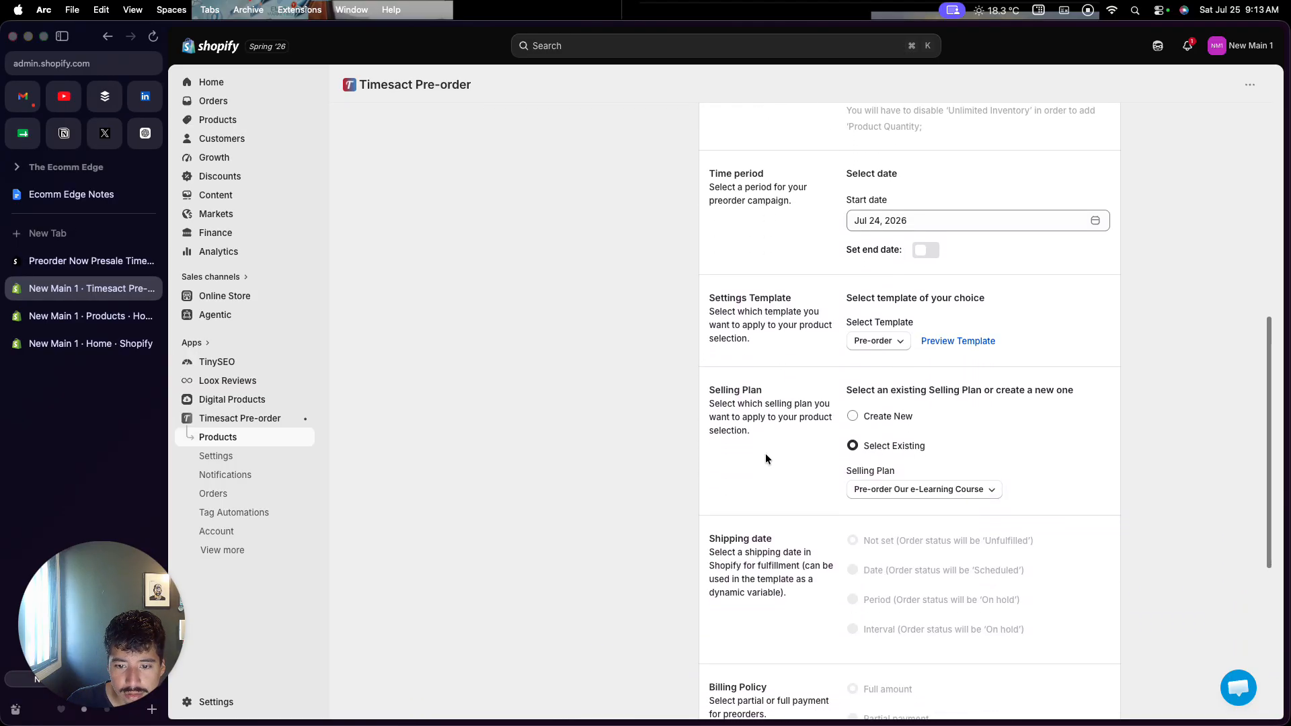
pyautogui.scroll(-1, 765, 457)
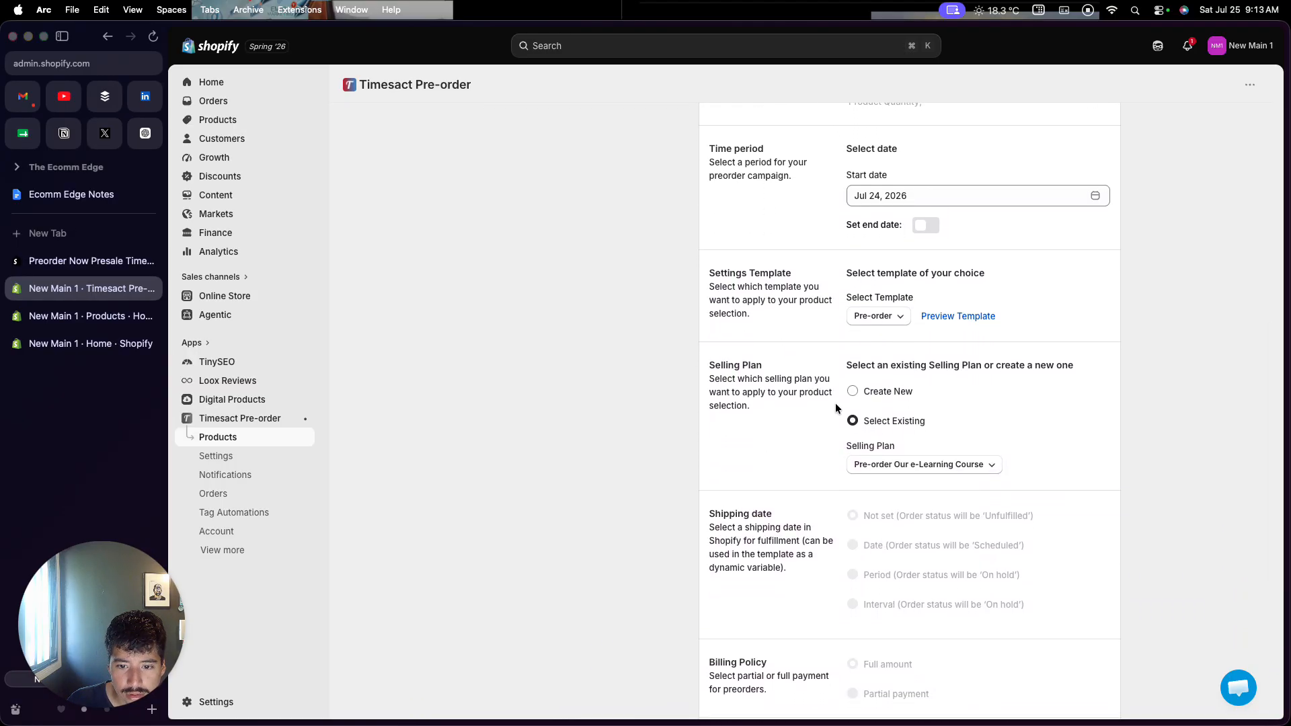
# Keep the existing 'Pre-order Our e-Learning Course' selling plan, save, and return to the pre-order products list
pyautogui.click(854, 392)
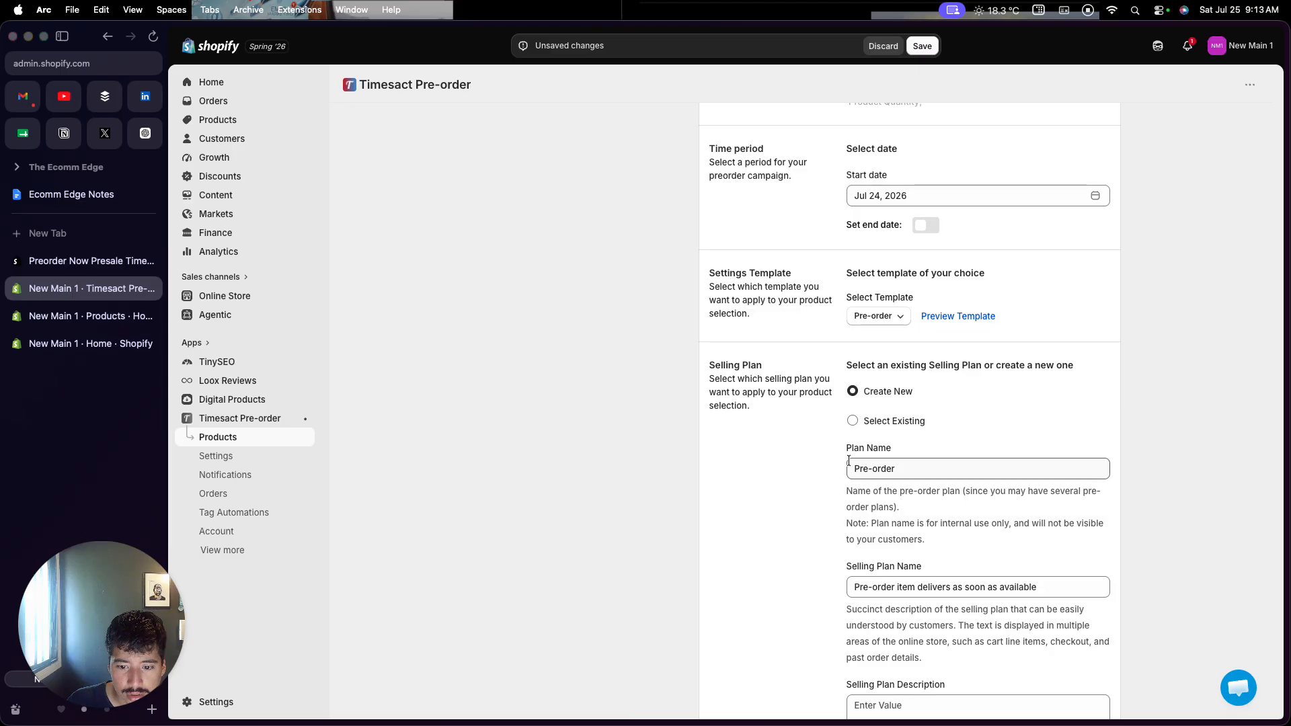
pyautogui.scroll(-1, 849, 461)
pyautogui.click(852, 402)
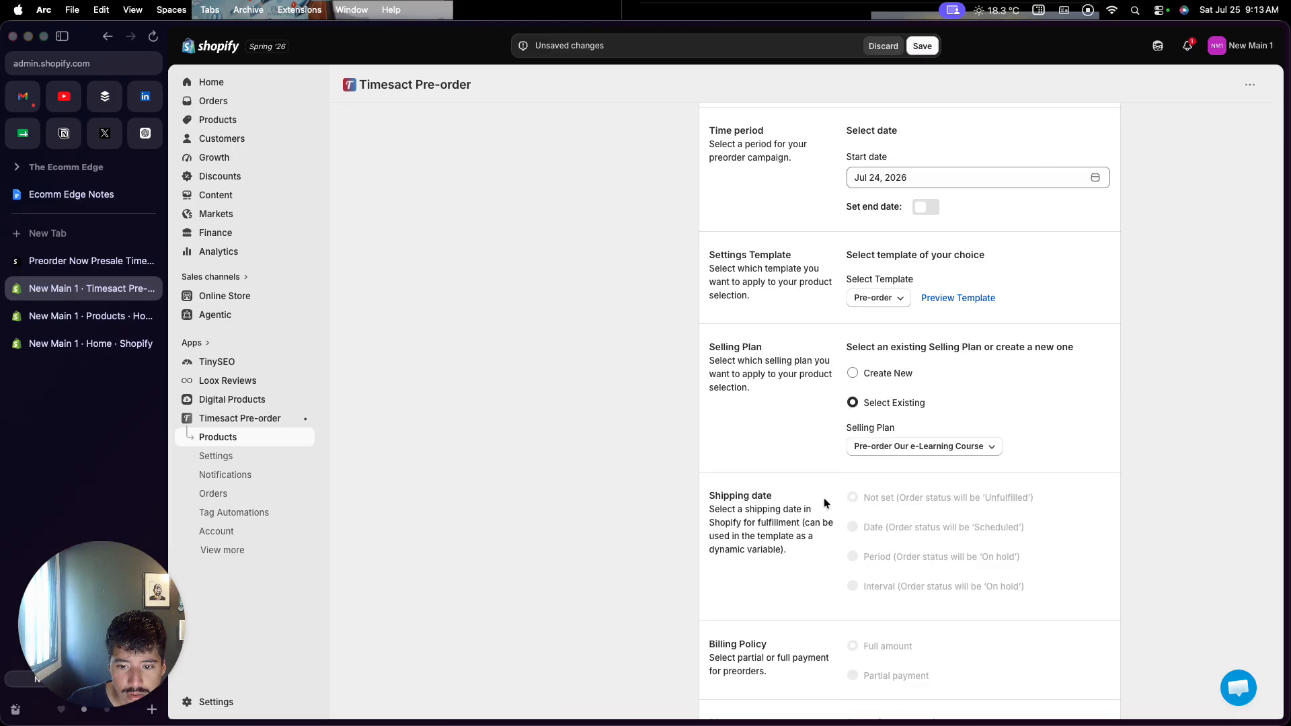
pyautogui.scroll(-2, 824, 498)
pyautogui.scroll(-8, 824, 501)
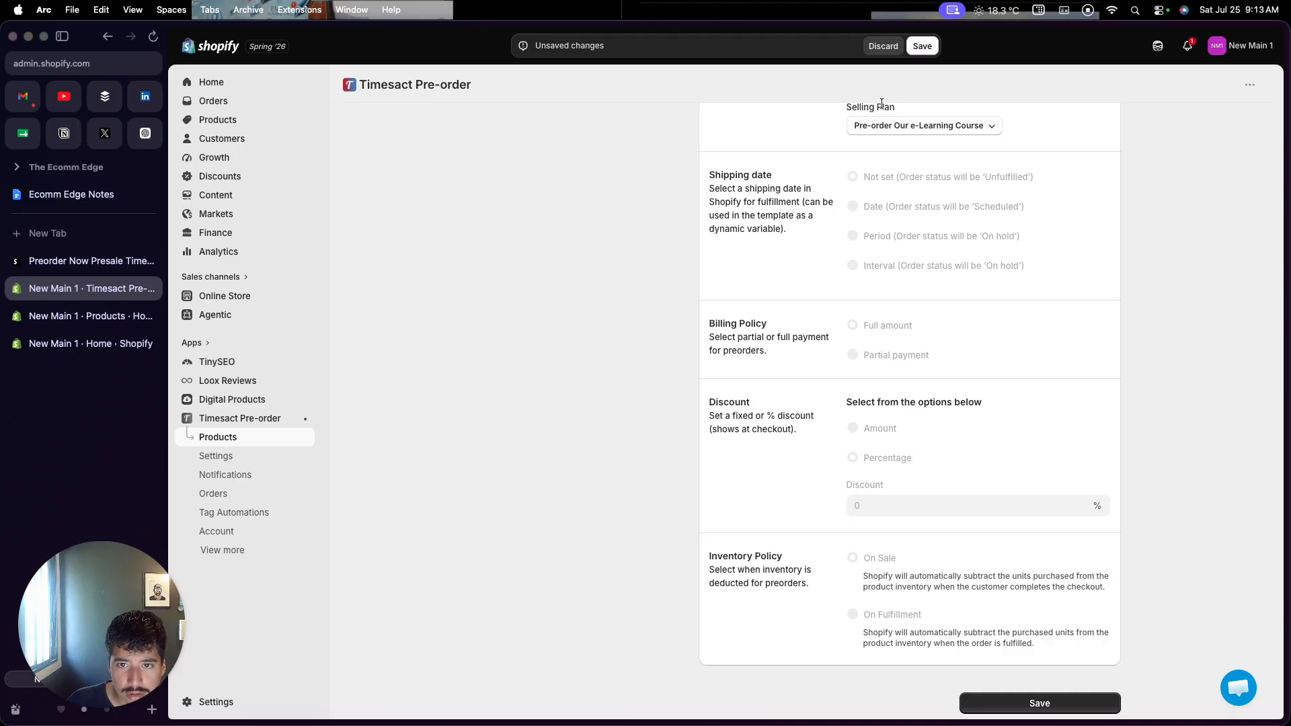
pyautogui.click(920, 47)
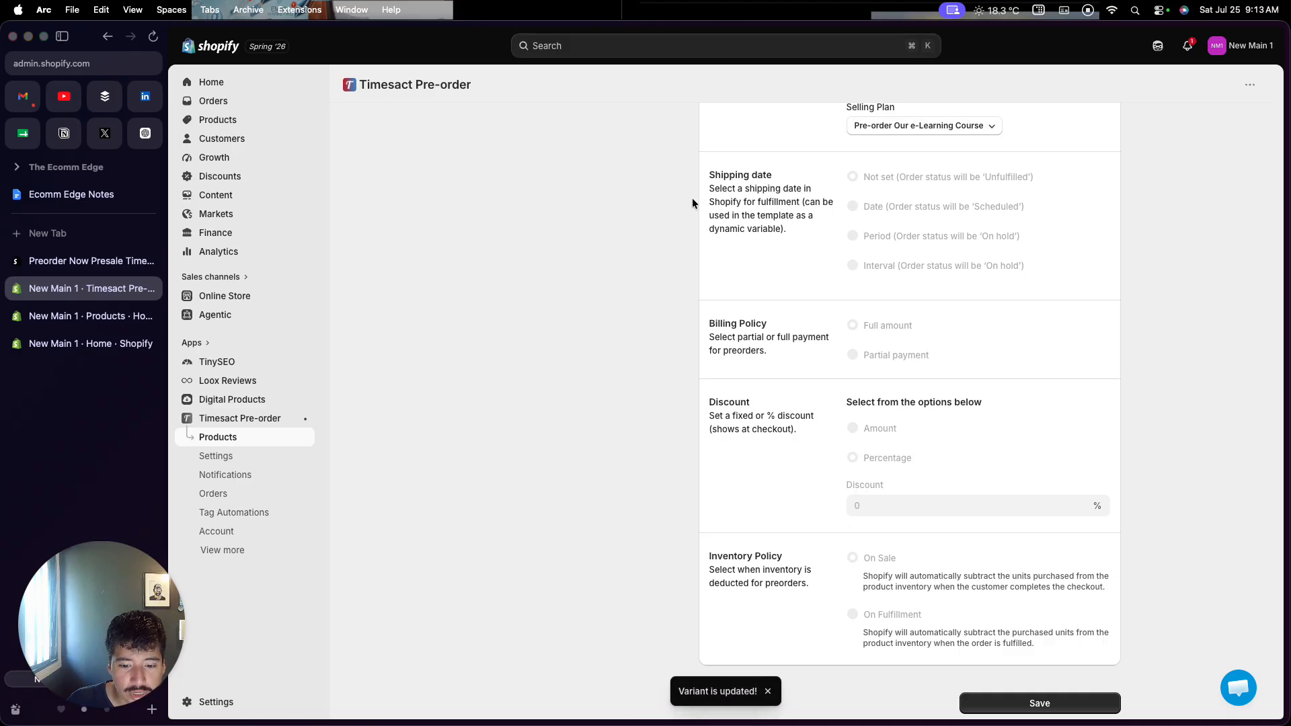
pyautogui.click(257, 443)
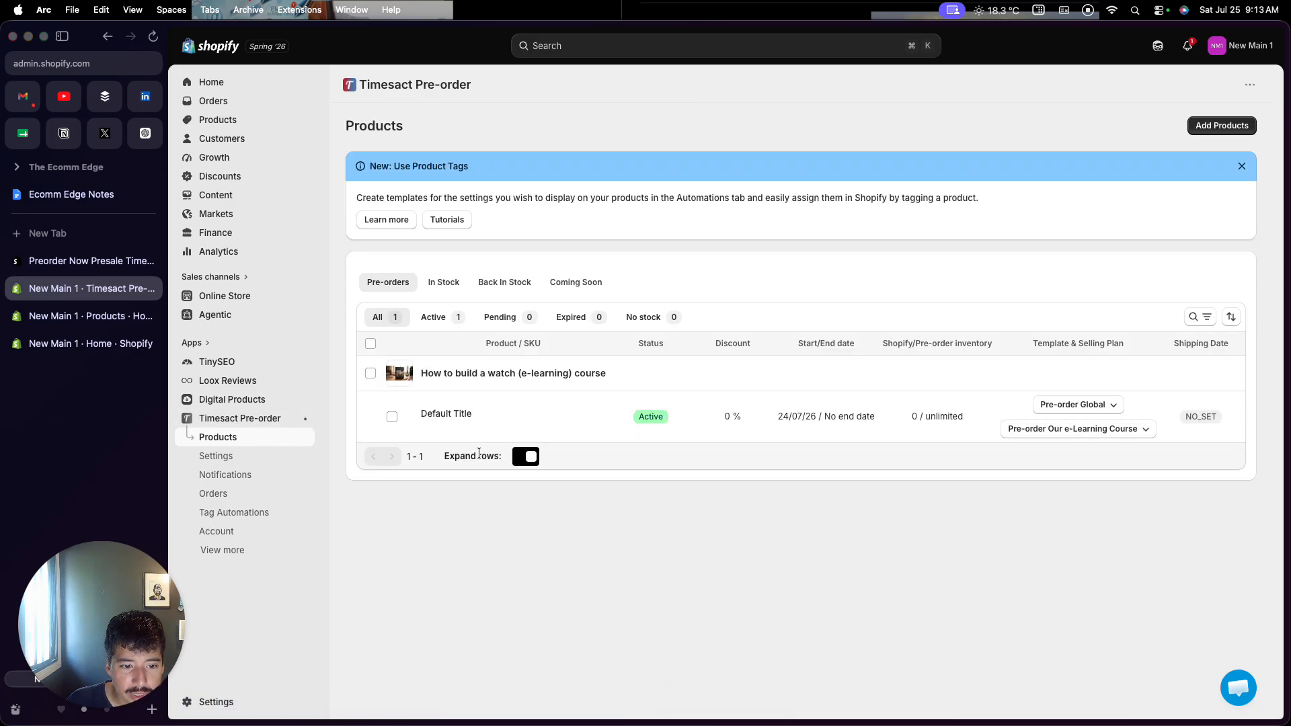
pyautogui.click(505, 424)
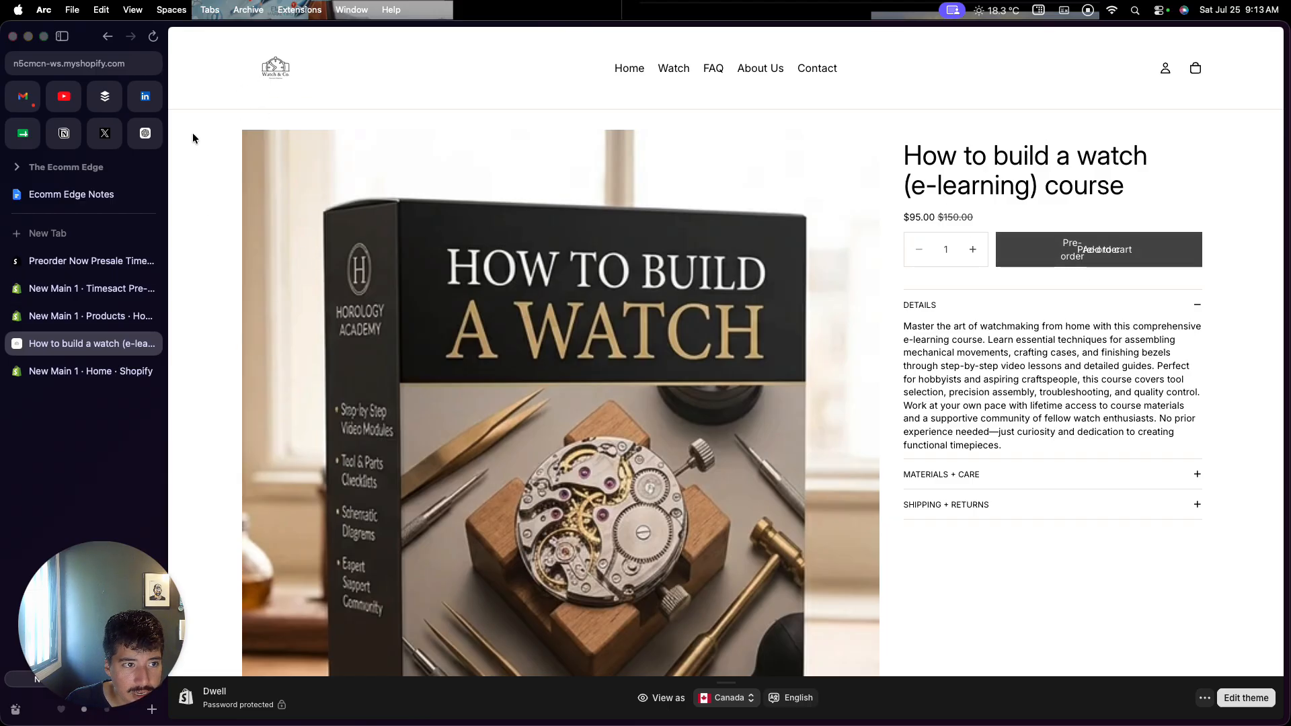
# Go back to the Timesact Pre-order page and pick the course's Default Title variant
pyautogui.click(63, 291)
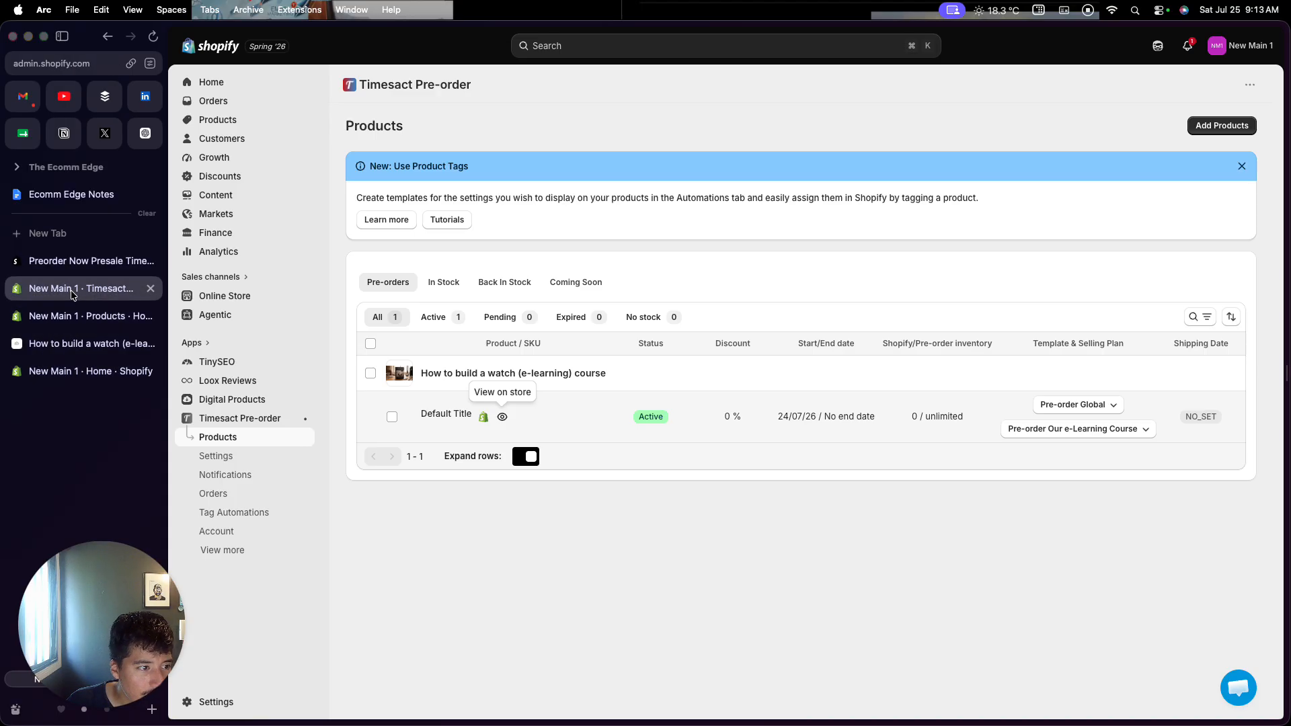
pyautogui.click(457, 417)
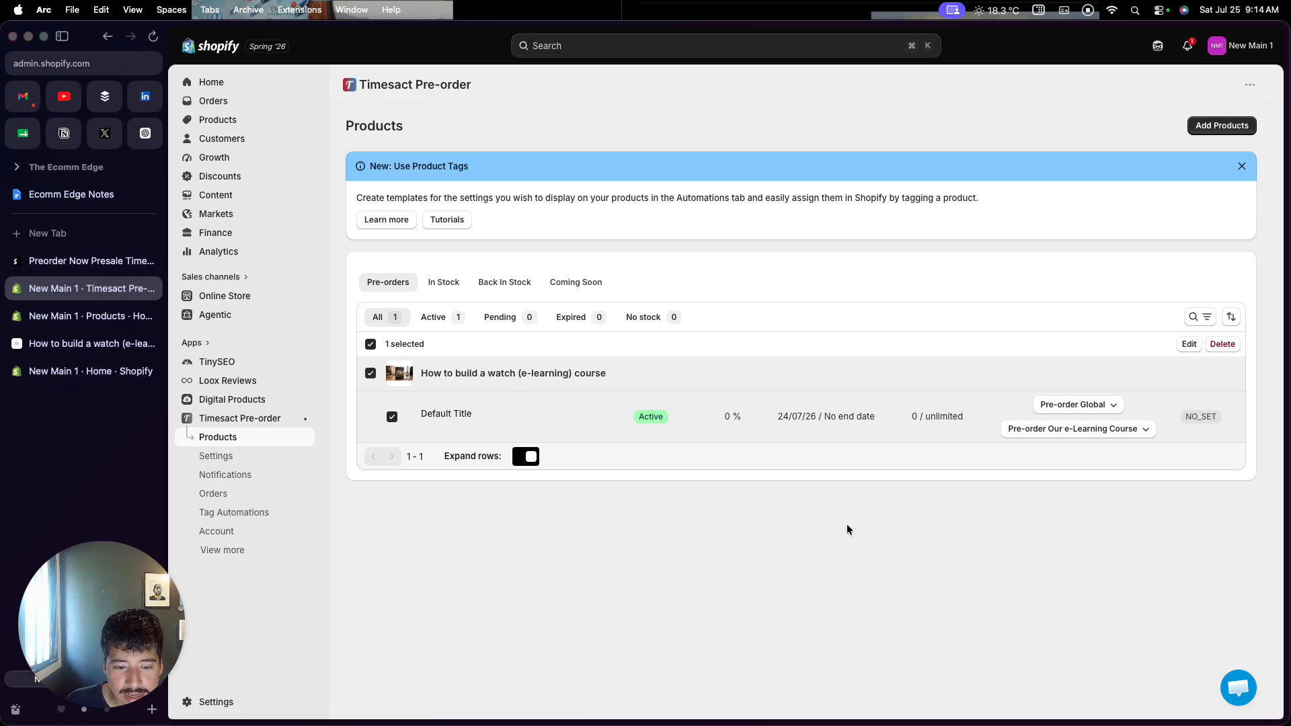
# Launch the Timesact support chat, then show and dismiss its quick actions menu
pyautogui.click(1228, 686)
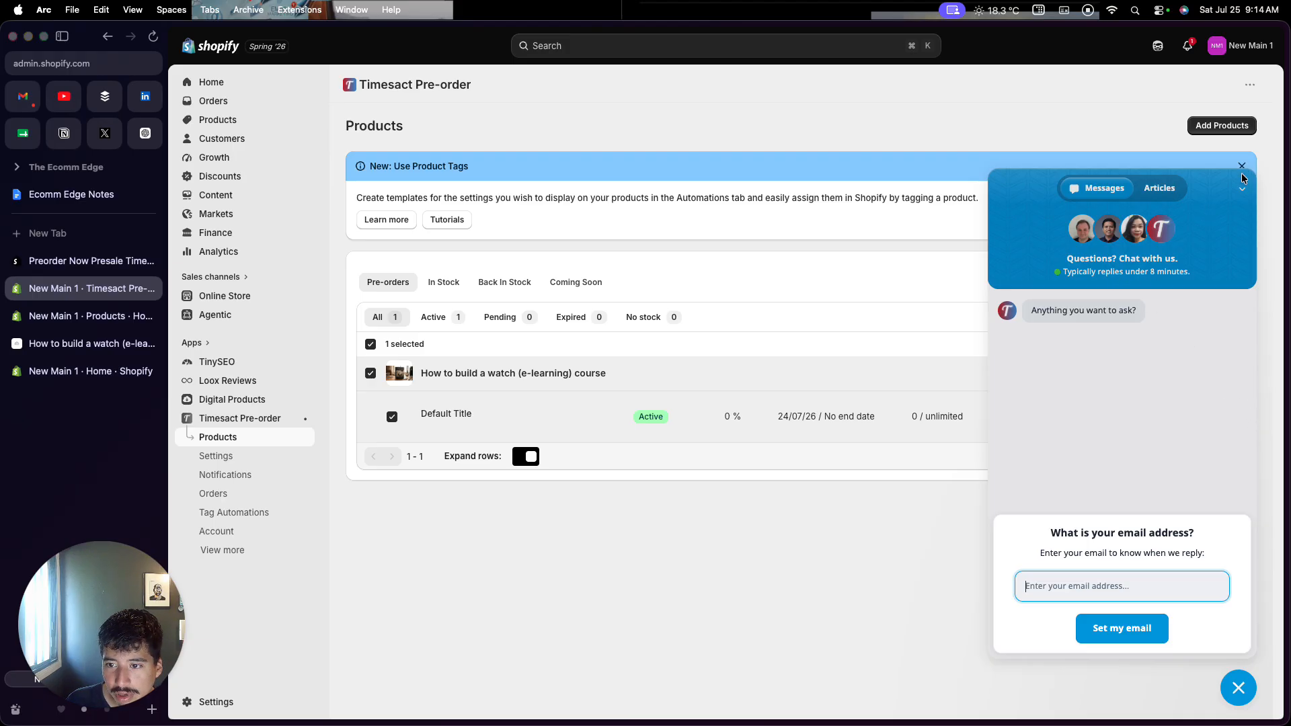
pyautogui.click(1241, 193)
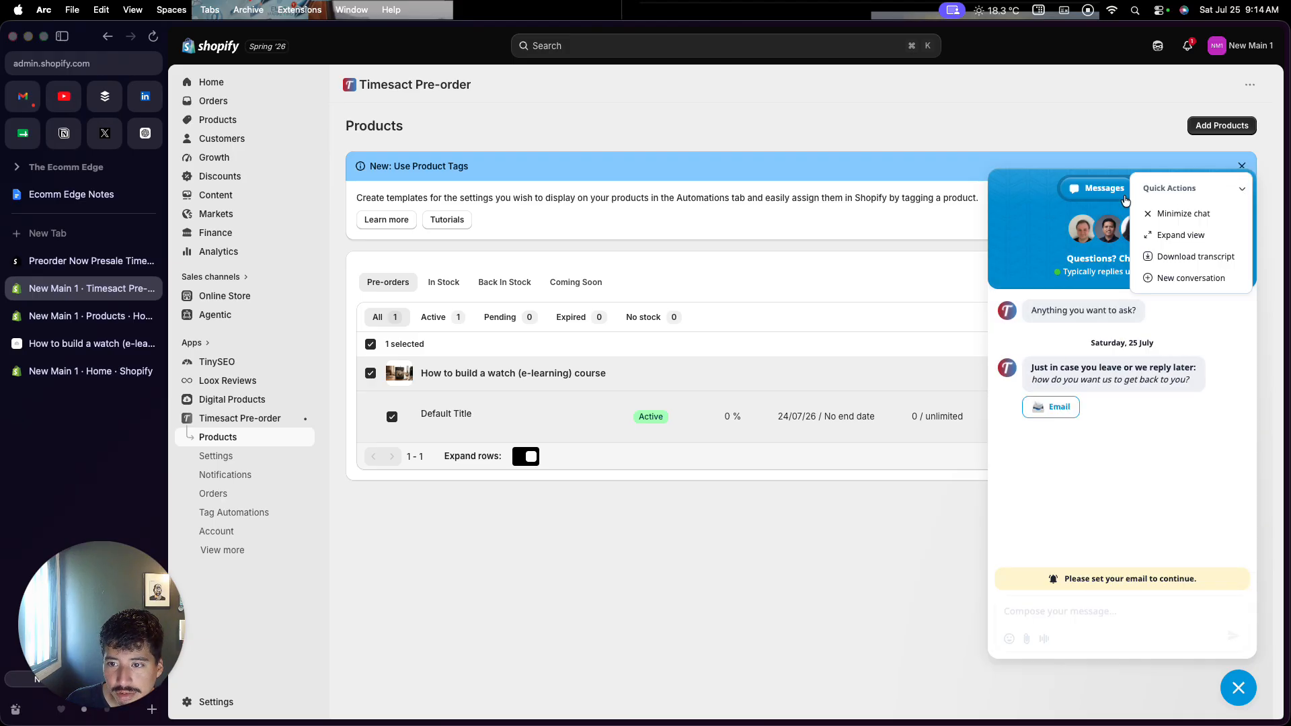
pyautogui.click(897, 393)
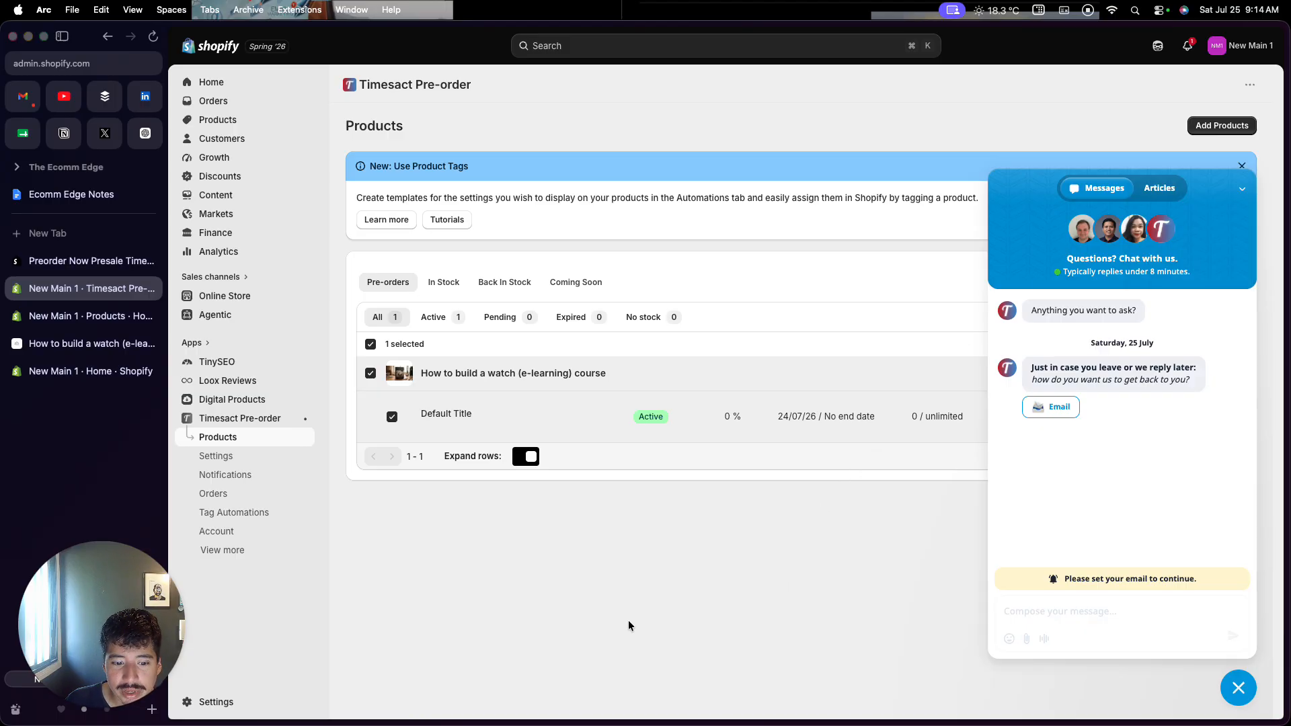